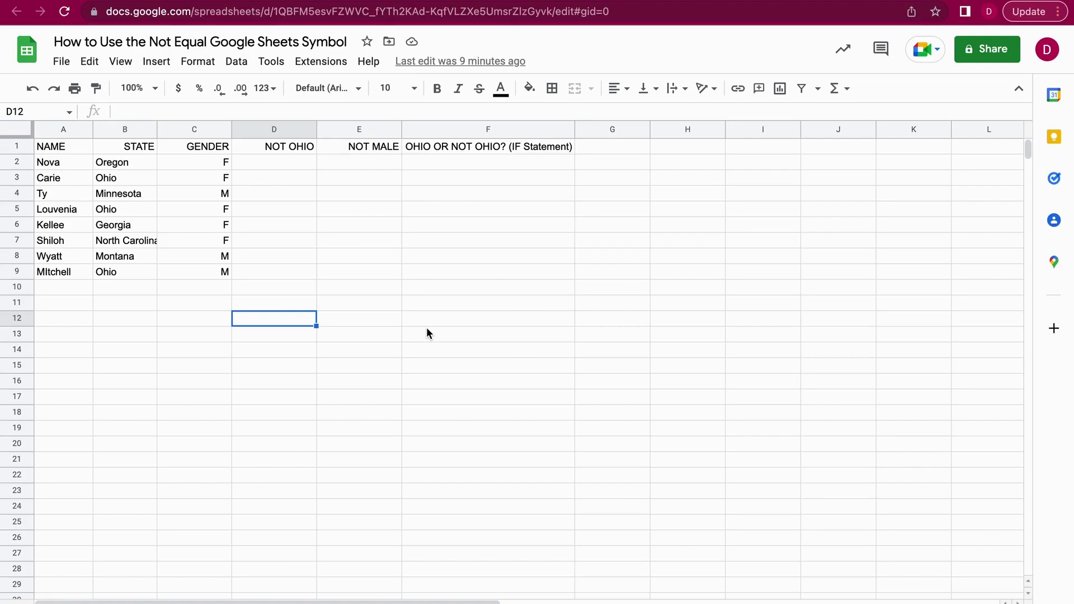
# Step: Enter the formula =B2<>"Ohio" in cell D2
pyautogui.click(286, 164)
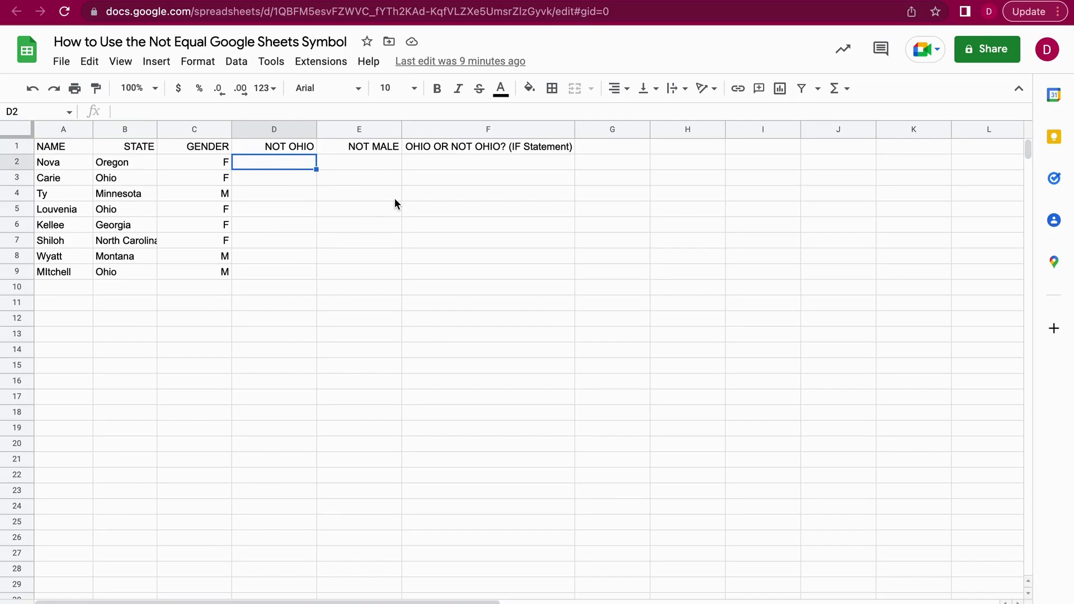
pyautogui.write('=')
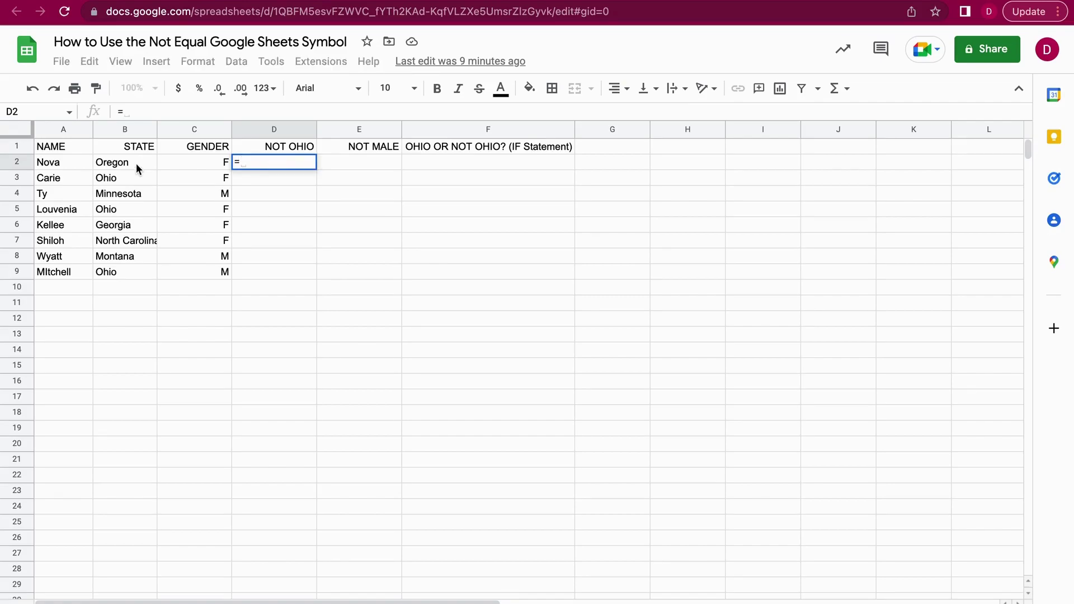
pyautogui.click(137, 162)
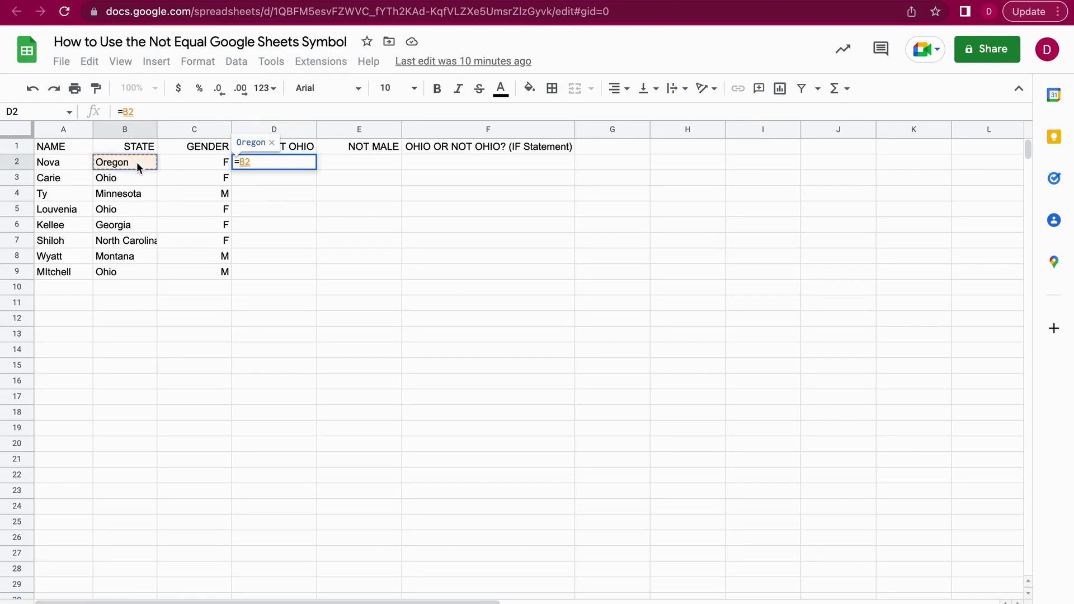
pyautogui.write('<>')
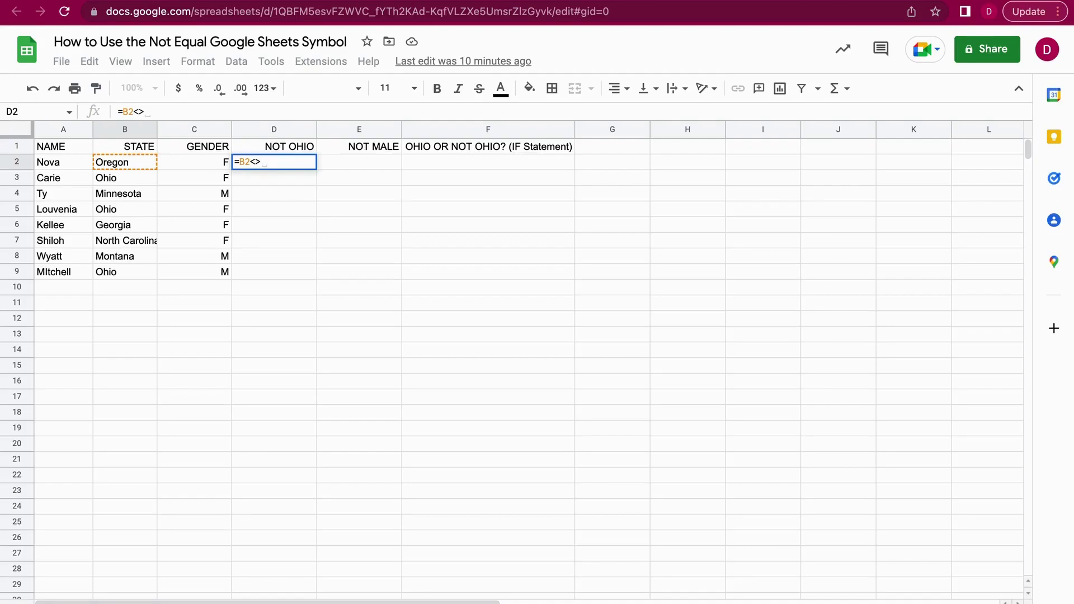
pyautogui.write('"')
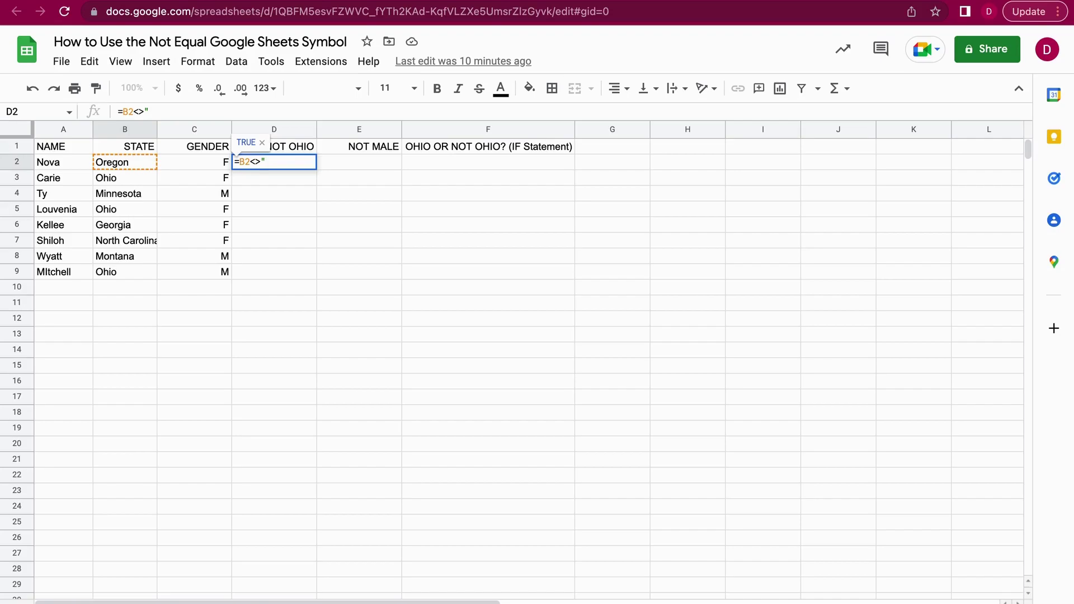
pyautogui.write('Ohio"')
pyautogui.press('Return')
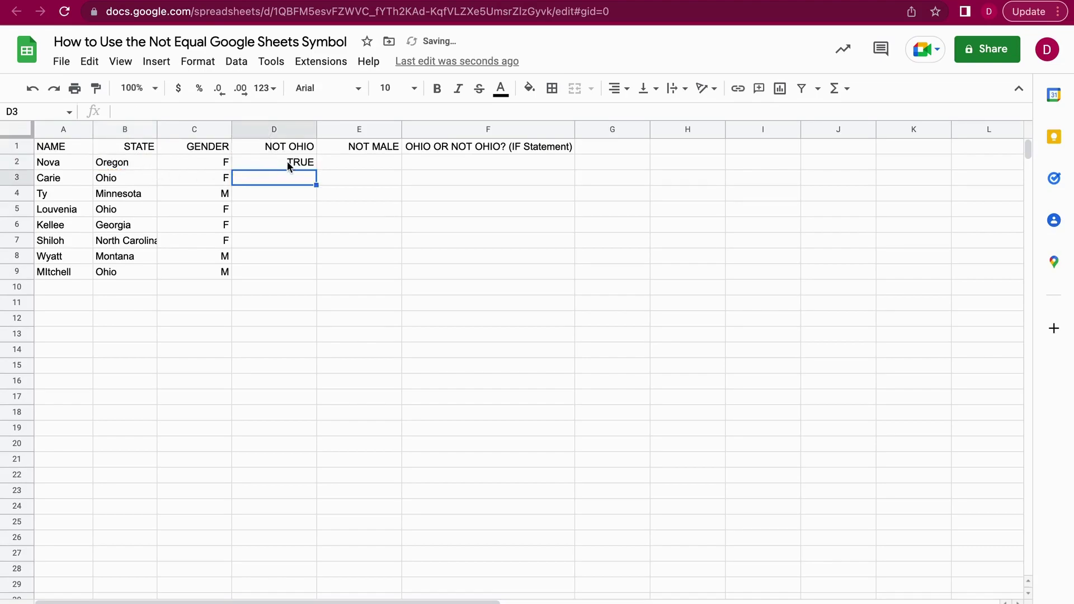
# Step: Fill D2's formula down through D9, then check the formulas in D3, D5, D6 and D9
pyautogui.click(288, 161)
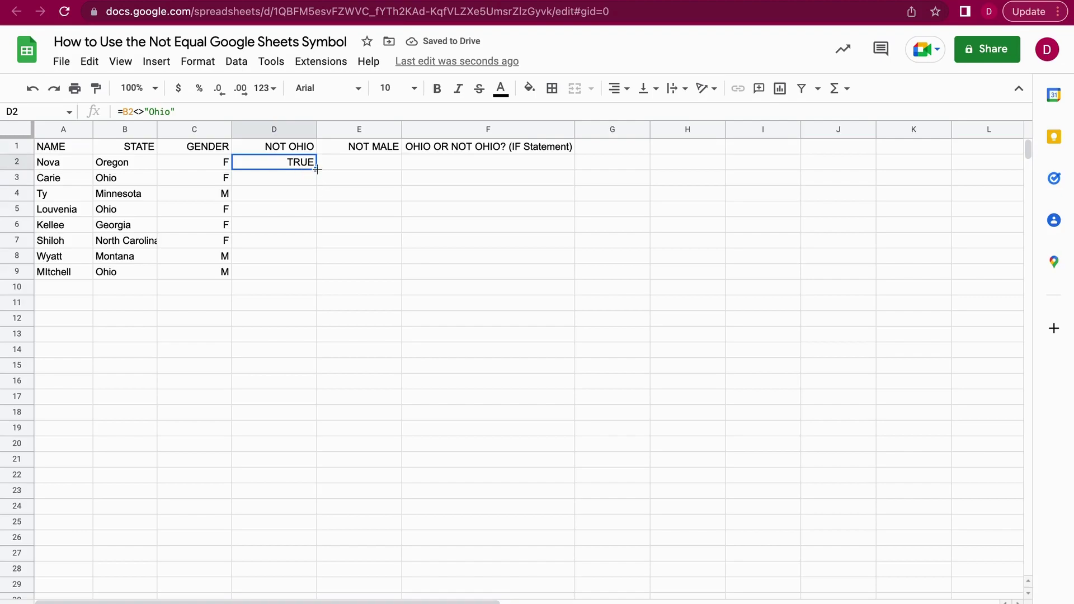
pyautogui.moveTo(317, 169); pyautogui.dragTo(312, 275)
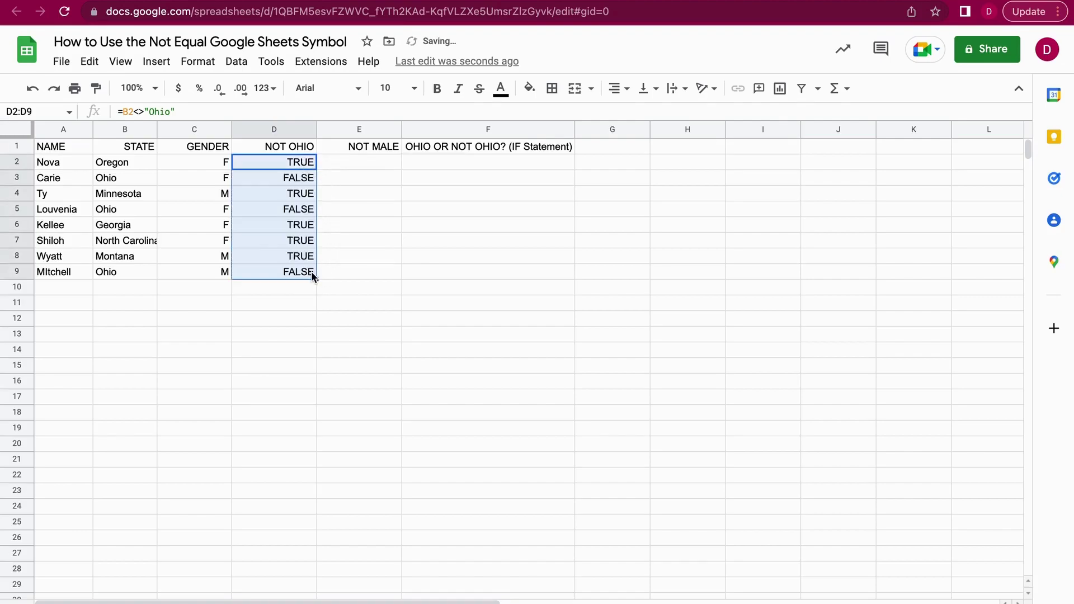
pyautogui.click(403, 192)
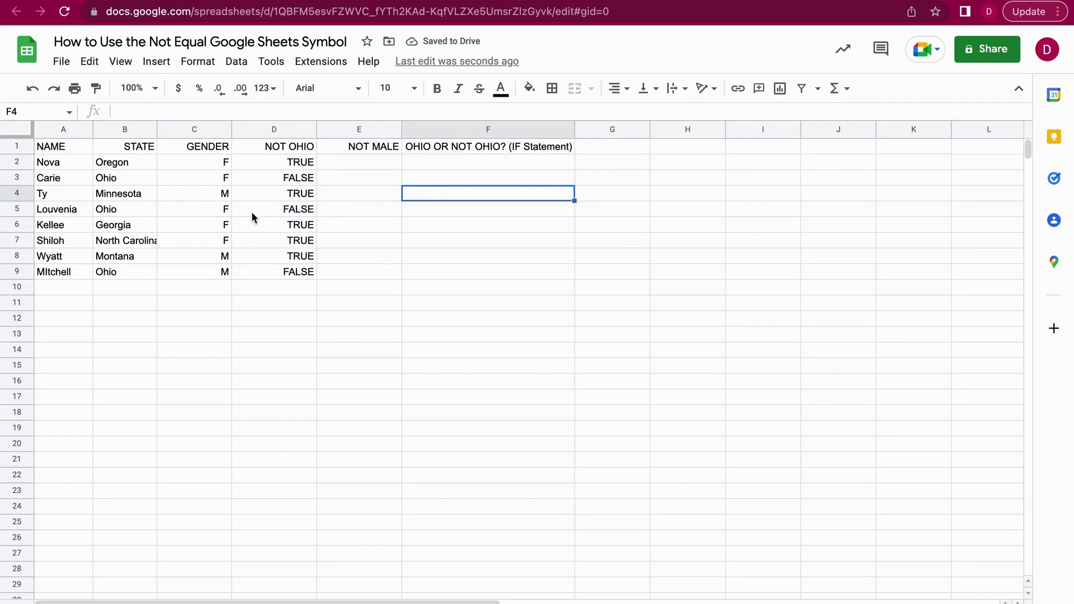
pyautogui.click(292, 179)
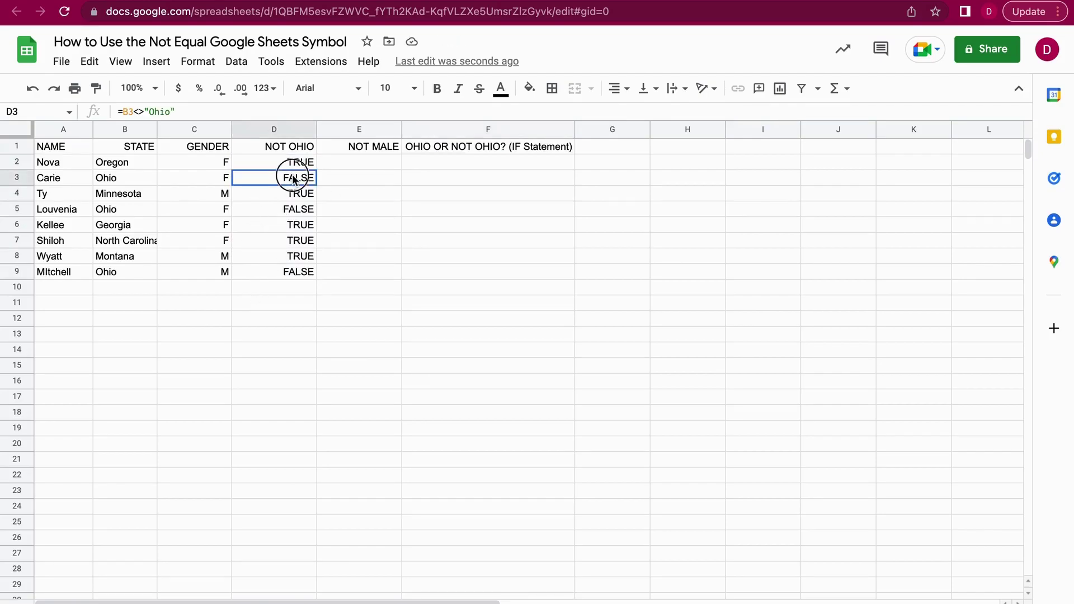
pyautogui.click(286, 226)
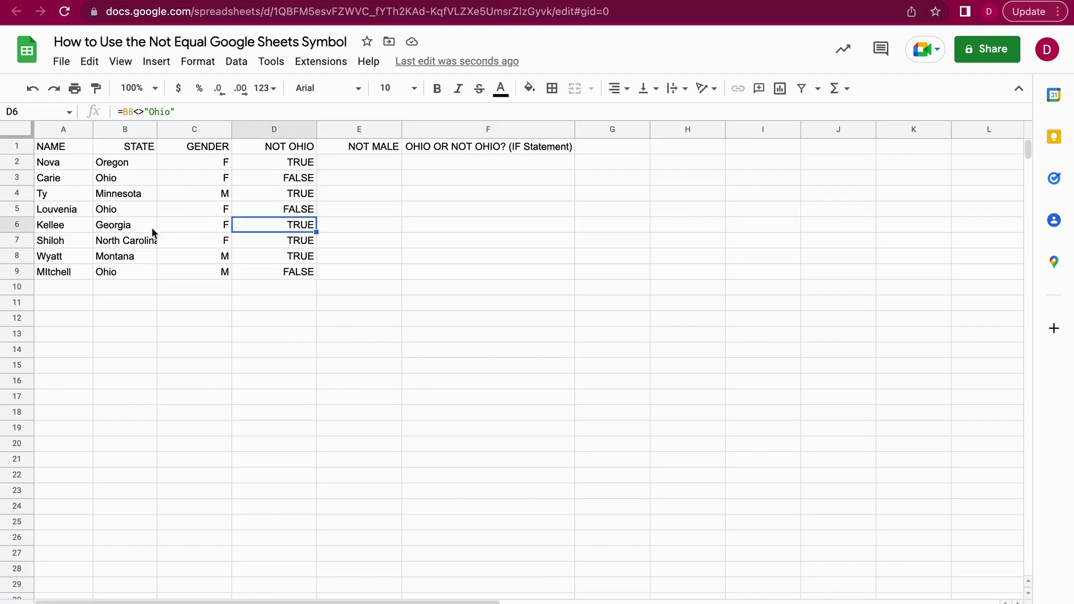
pyautogui.click(266, 213)
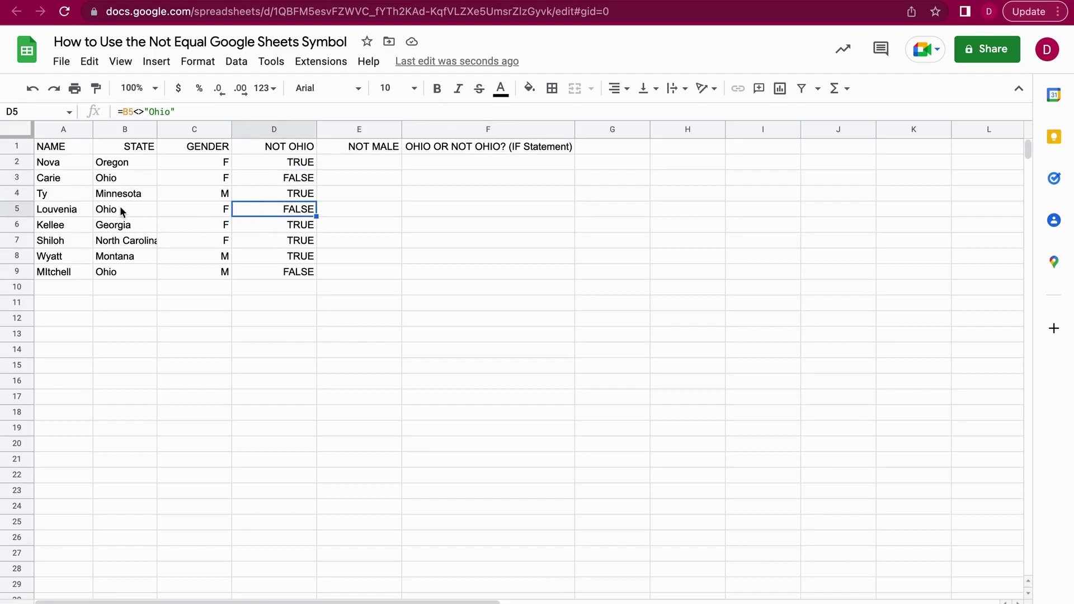
pyautogui.click(285, 274)
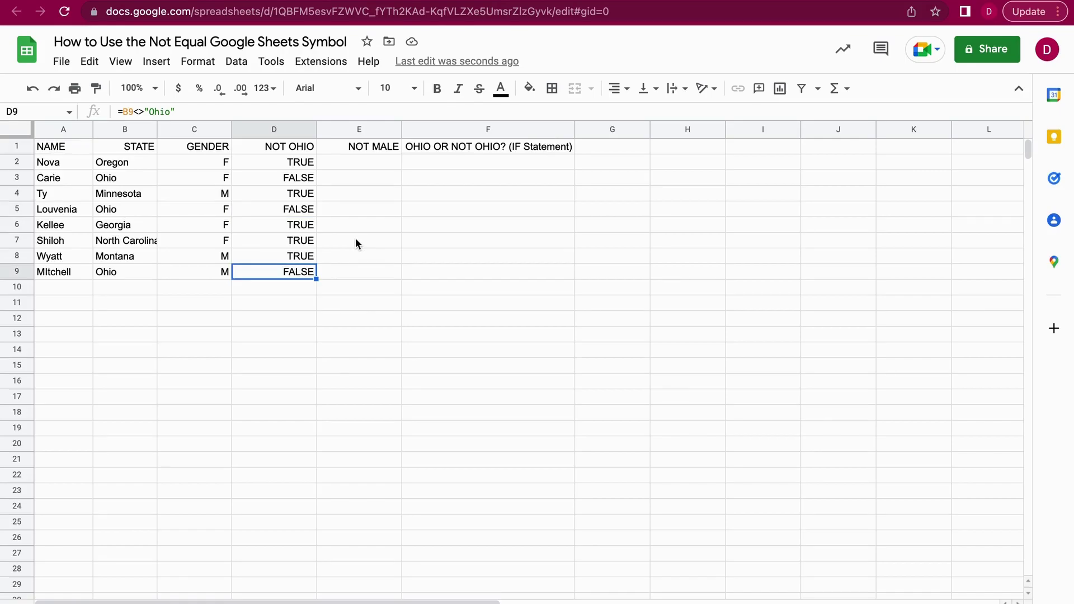
# Step: Turn the D2:D9 NOT OHIO TRUE/FALSE results into checkboxes
pyautogui.moveTo(286, 166); pyautogui.dragTo(307, 264)
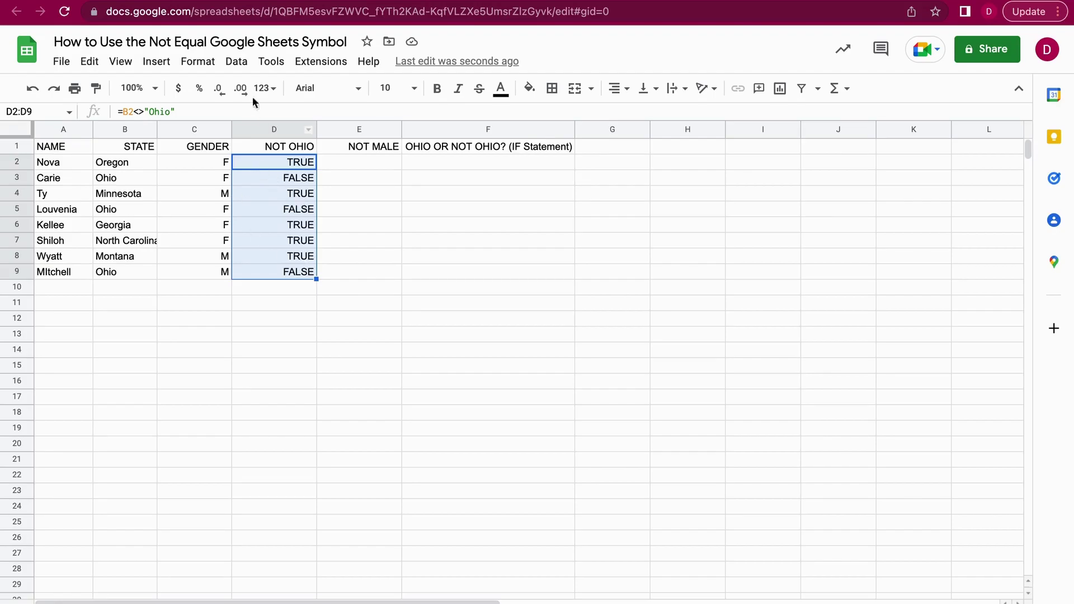
pyautogui.click(200, 65)
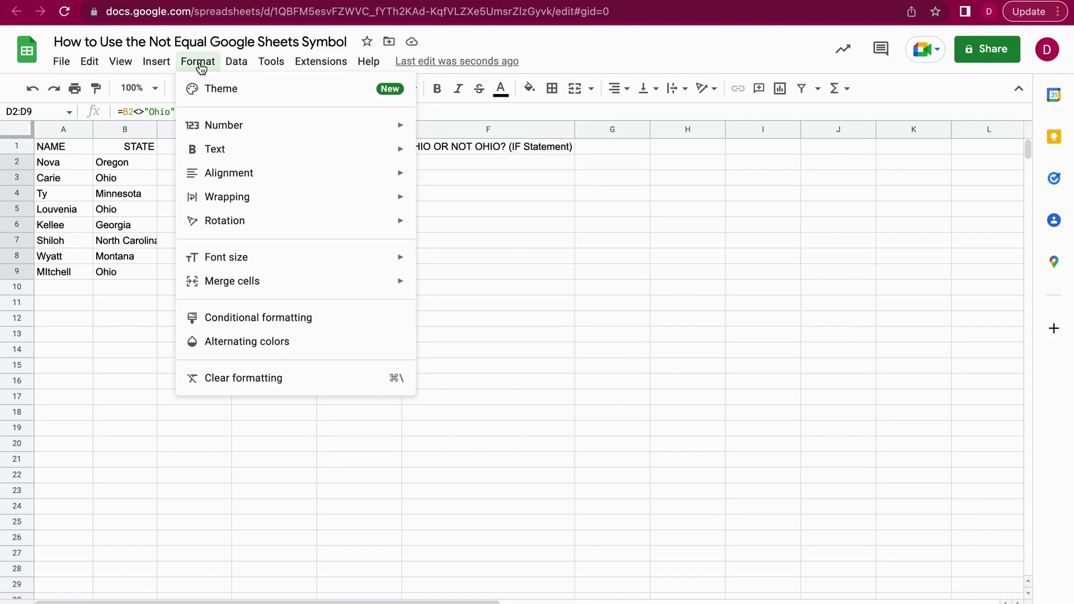
pyautogui.moveTo(161, 69)
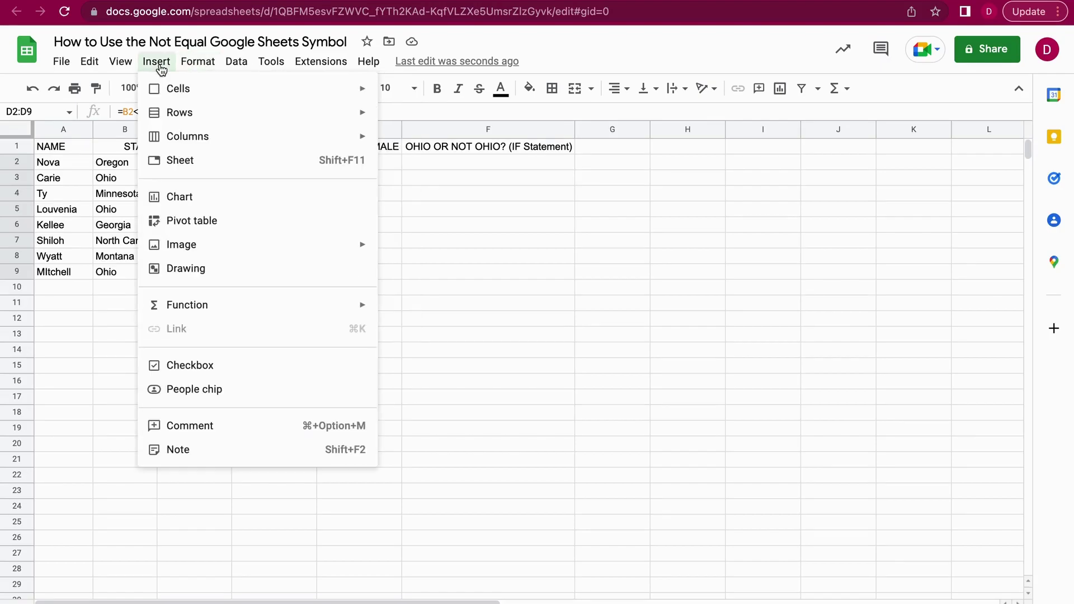
pyautogui.click(259, 369)
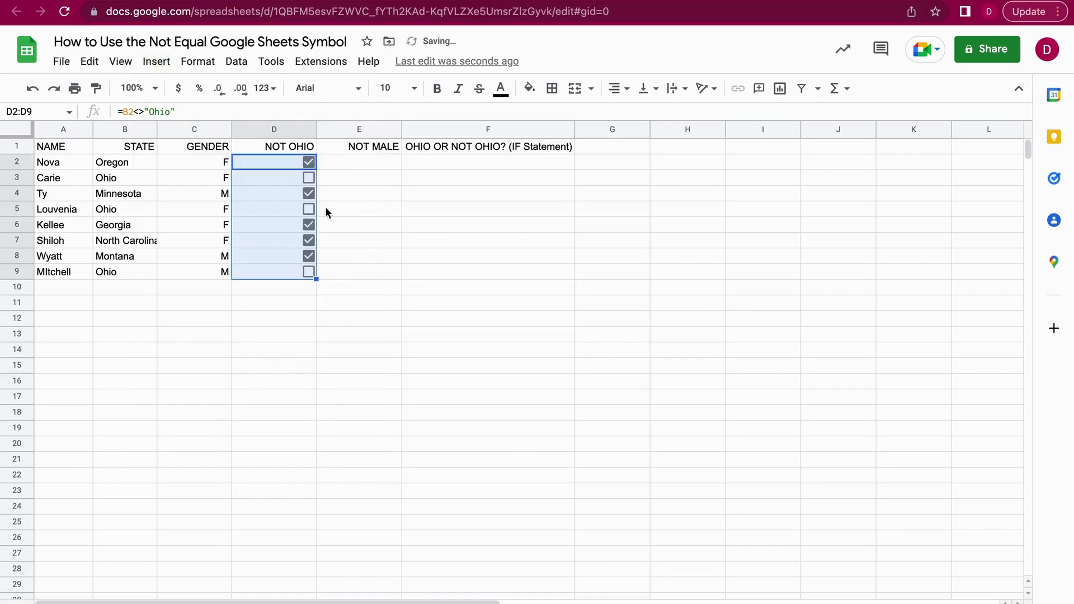
pyautogui.click(368, 208)
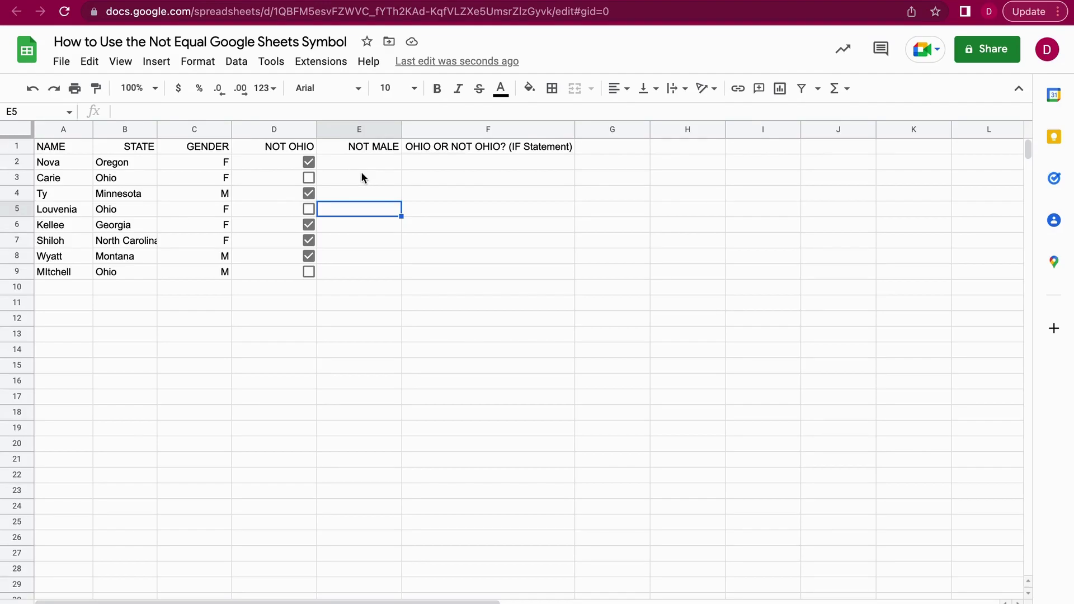
# Step: Check the formulas behind the D2, D5 and D9 checkboxes, then select cell E2 under NOT MALE
pyautogui.click(281, 162)
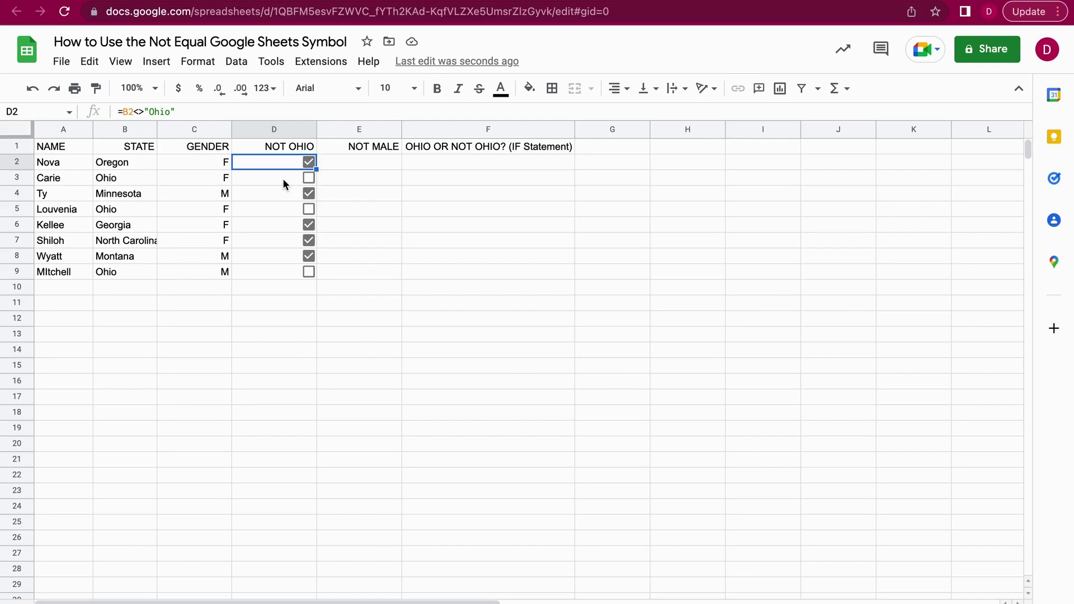
pyautogui.click(358, 183)
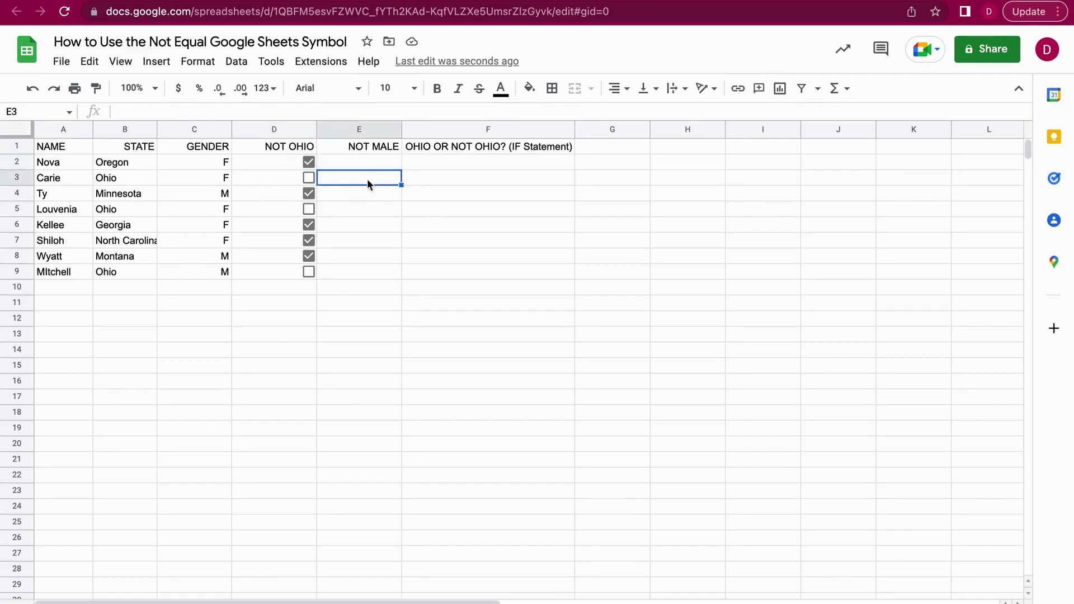
pyautogui.click(280, 209)
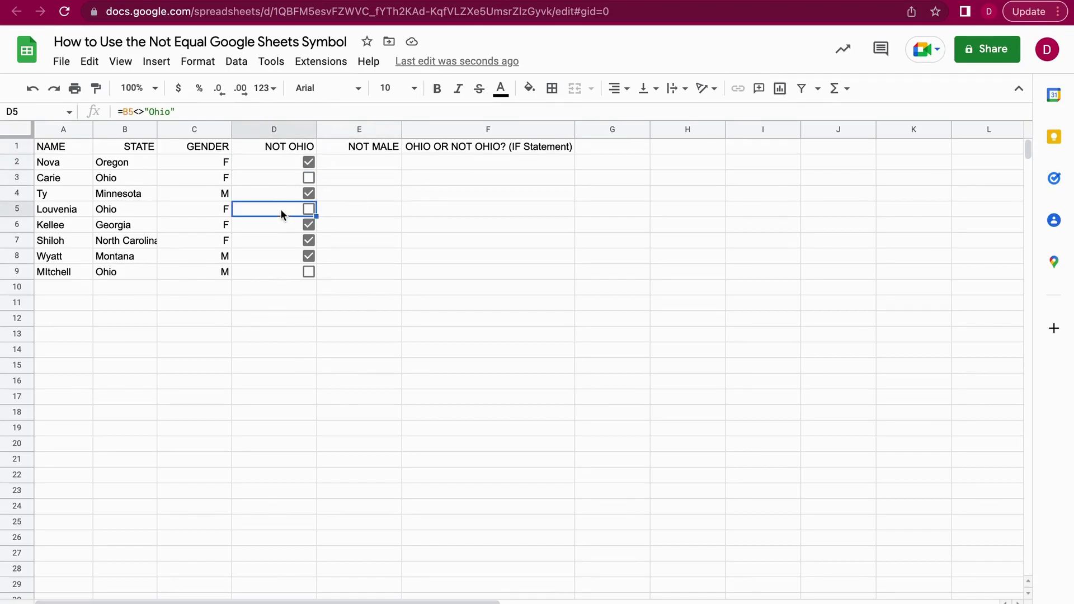
pyautogui.click(291, 271)
pyautogui.click(383, 220)
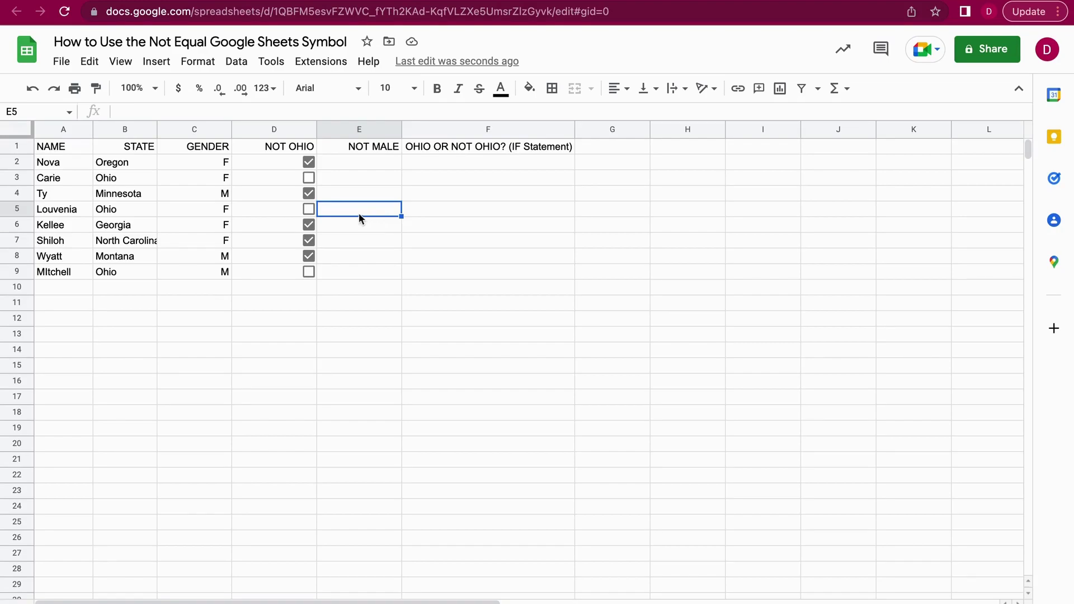
pyautogui.click(371, 152)
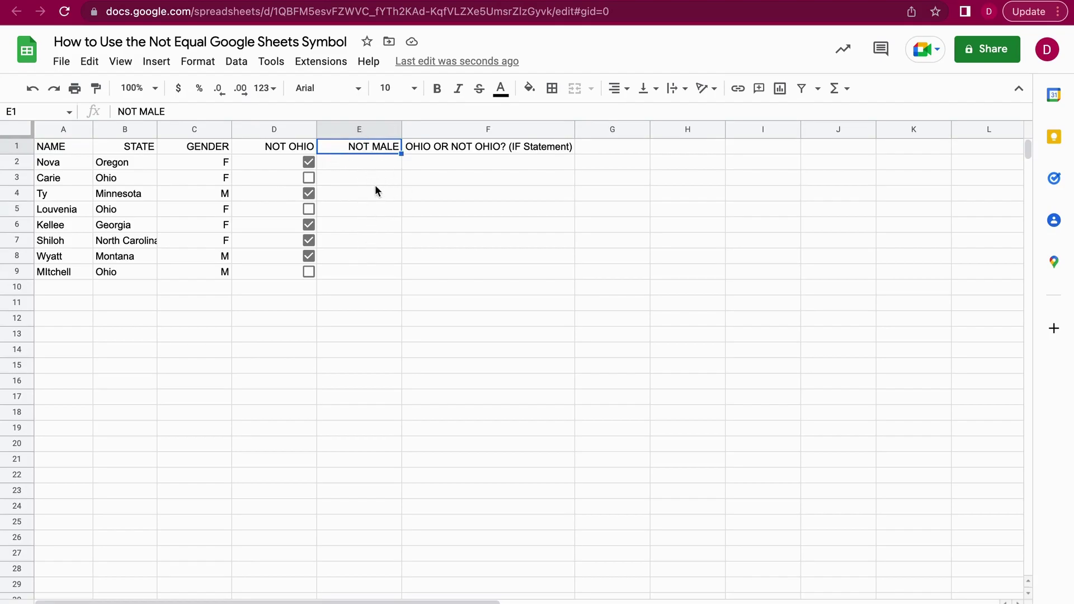
pyautogui.click(386, 166)
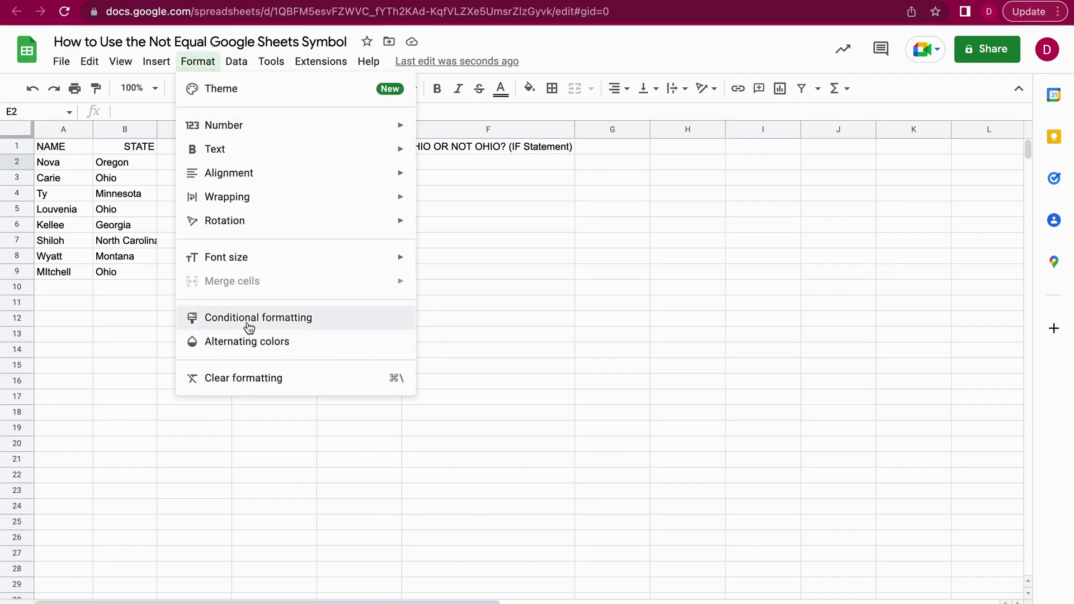
# Step: For E2, delete the 'Cell is not empty' rule, add a new rule, and open its range chooser
pyautogui.click(293, 320)
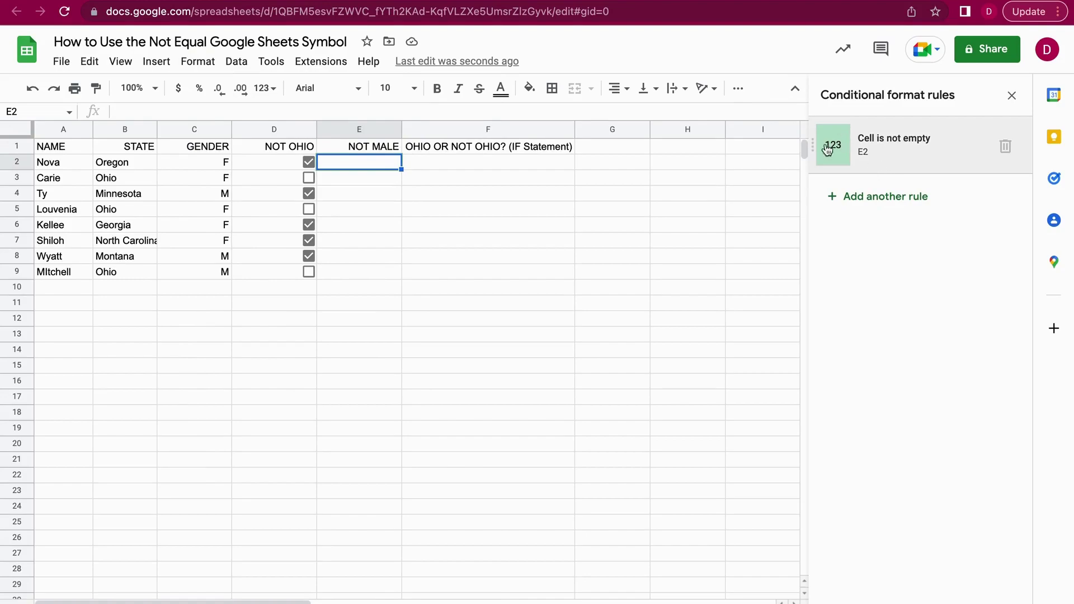
pyautogui.click(1006, 146)
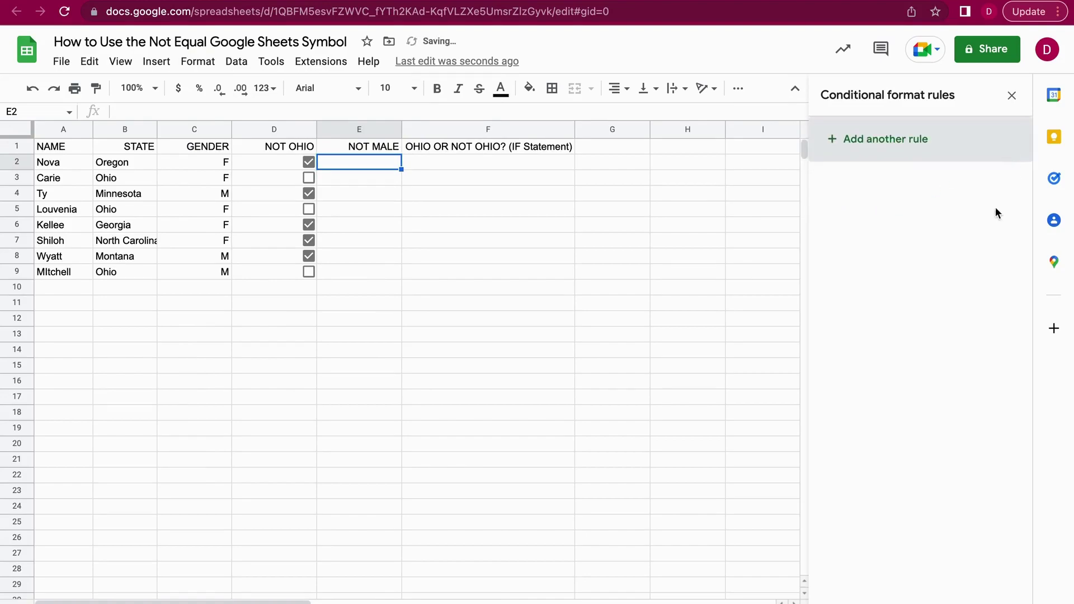
pyautogui.click(835, 145)
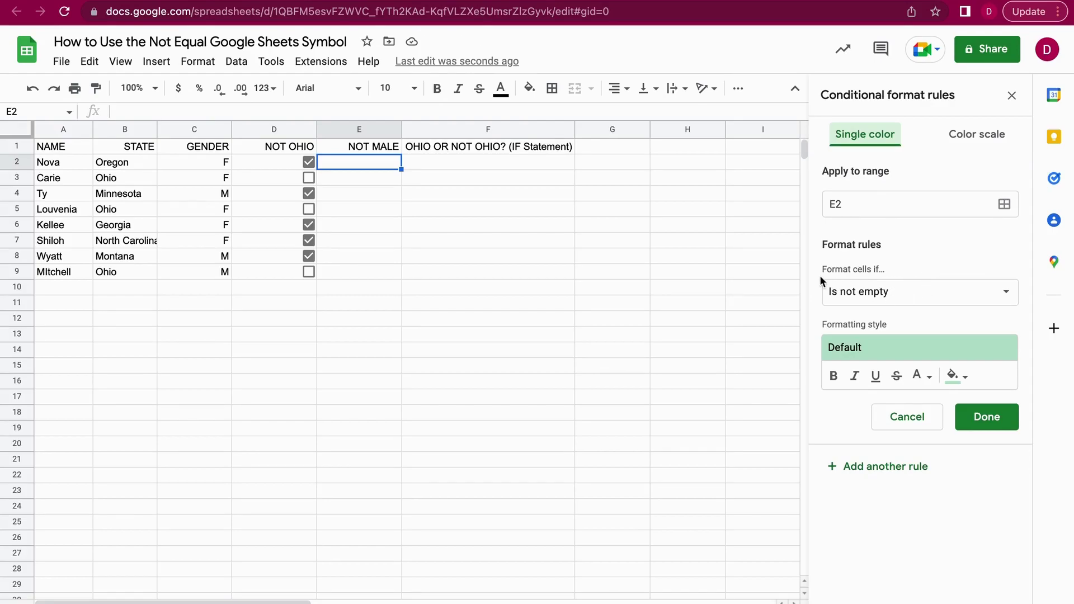
pyautogui.click(1005, 206)
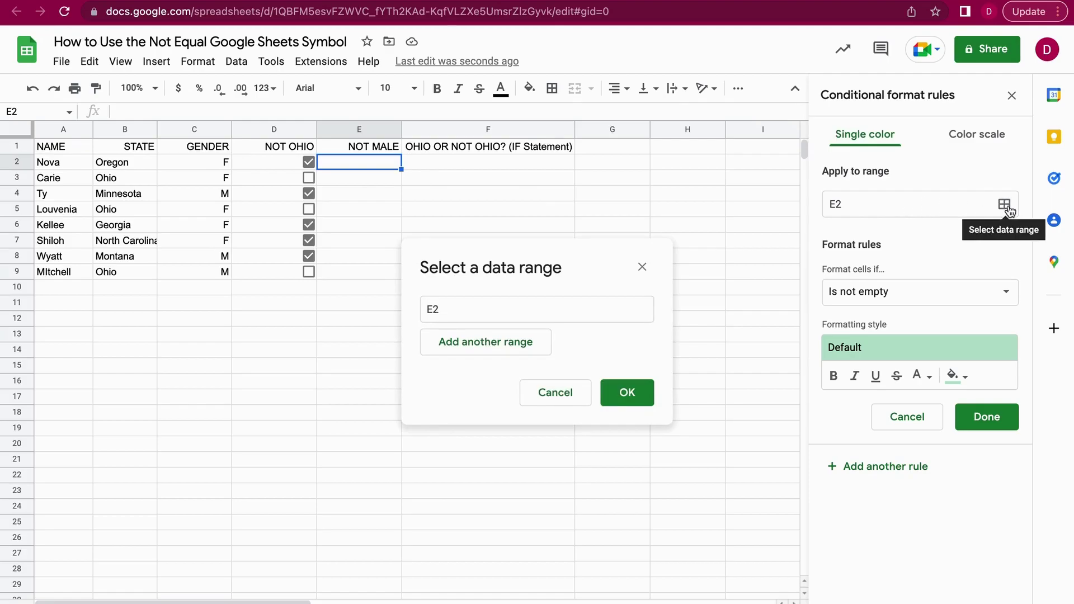
# Step: Replace the rule's E2 range with the GENDER cells C2:C9
pyautogui.click(465, 308)
pyautogui.press('BackSpace')
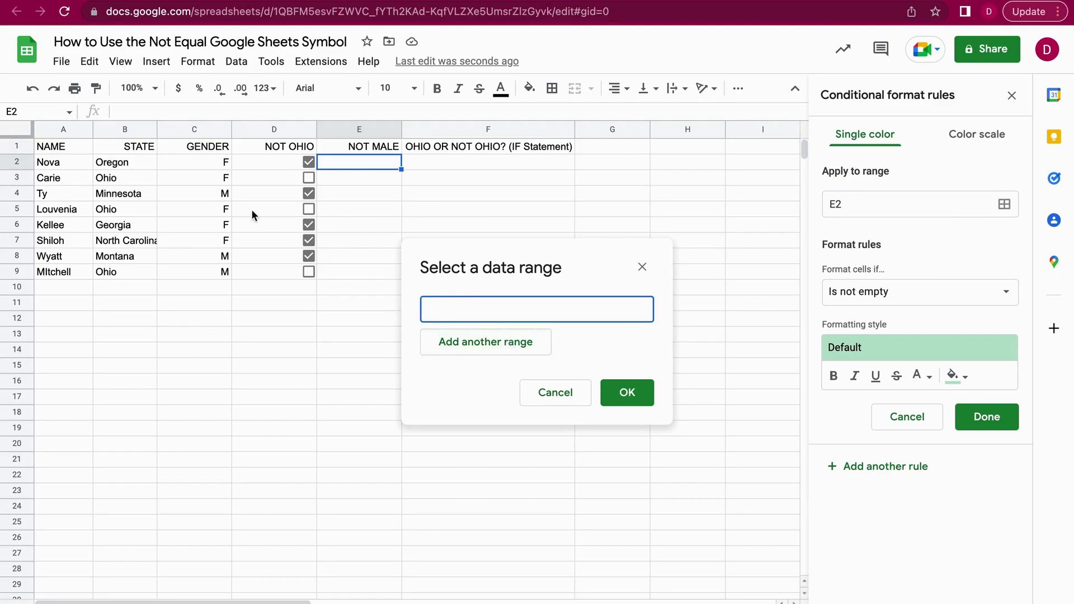
pyautogui.moveTo(216, 160); pyautogui.dragTo(216, 269)
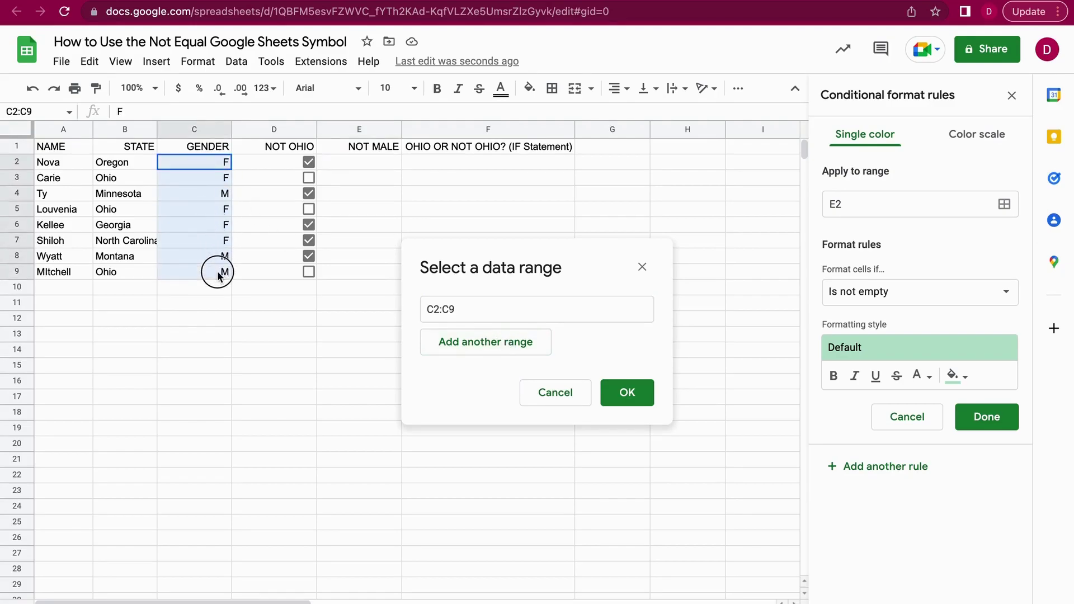
pyautogui.click(632, 393)
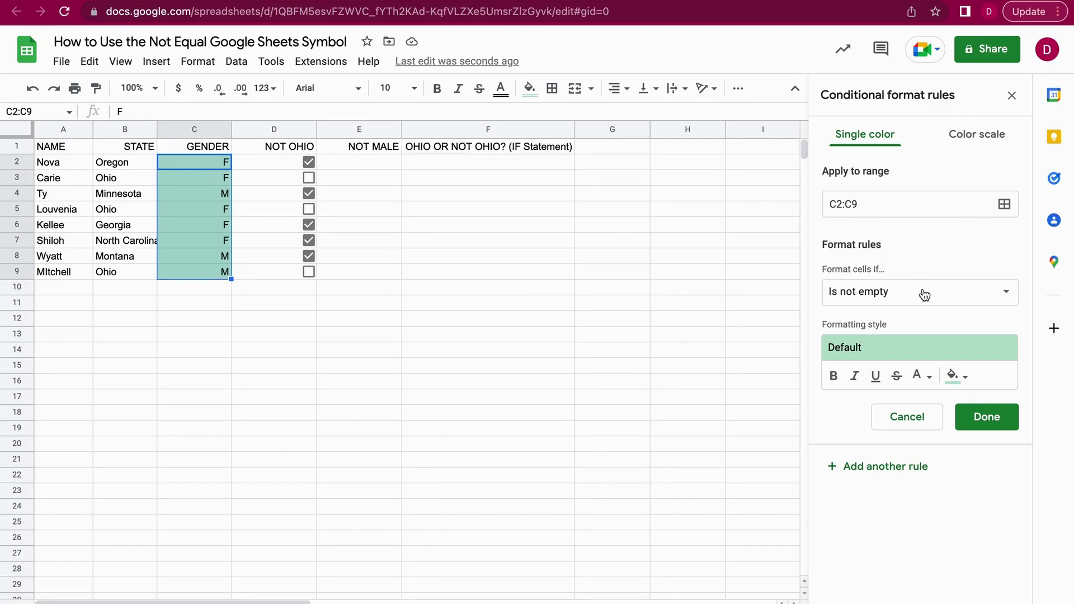
# Step: Change the rule's condition to 'Is not equal to' M, then select cell E2
pyautogui.click(1002, 295)
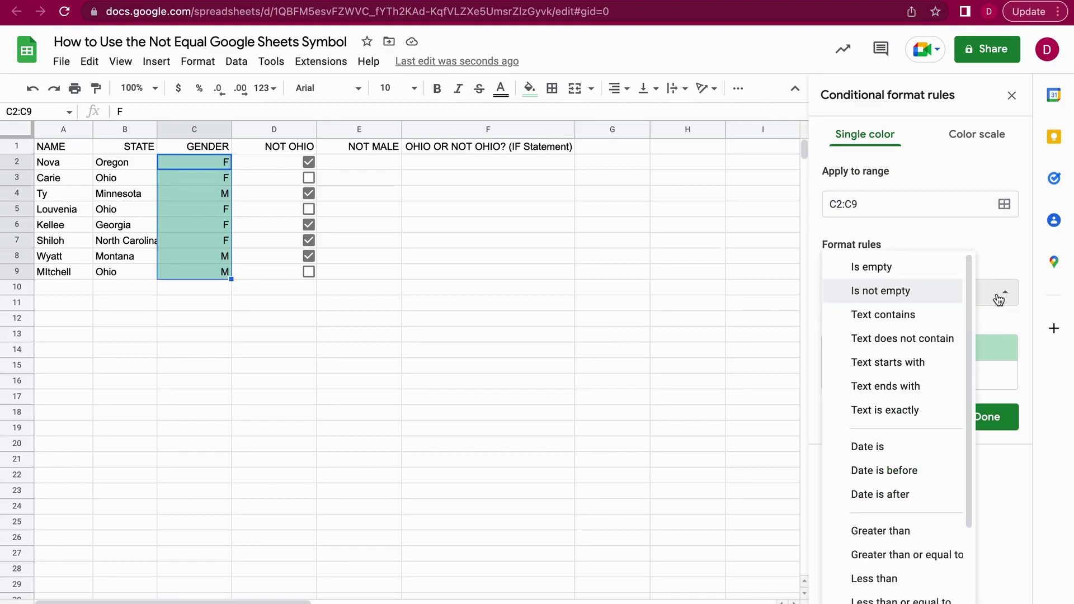
pyautogui.scroll(-3, 902, 406)
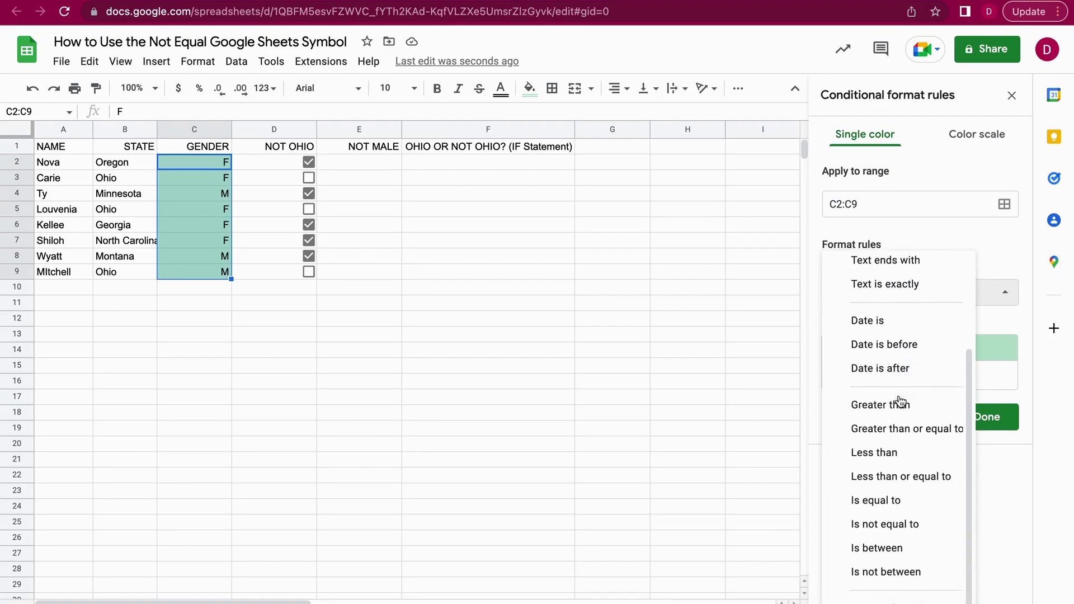
pyautogui.click(891, 523)
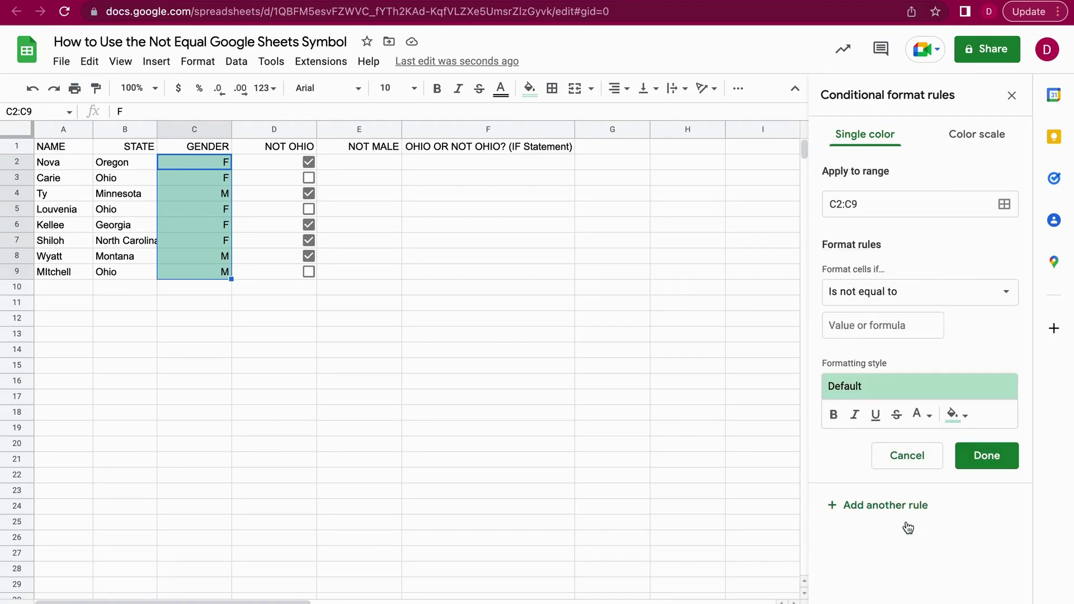
pyautogui.click(891, 326)
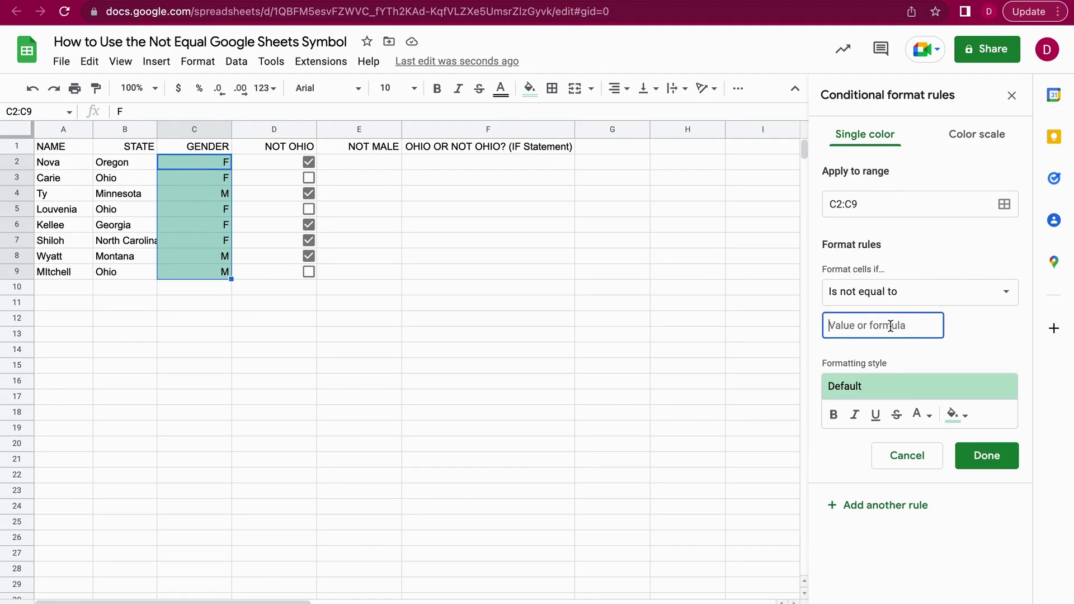
pyautogui.write('M')
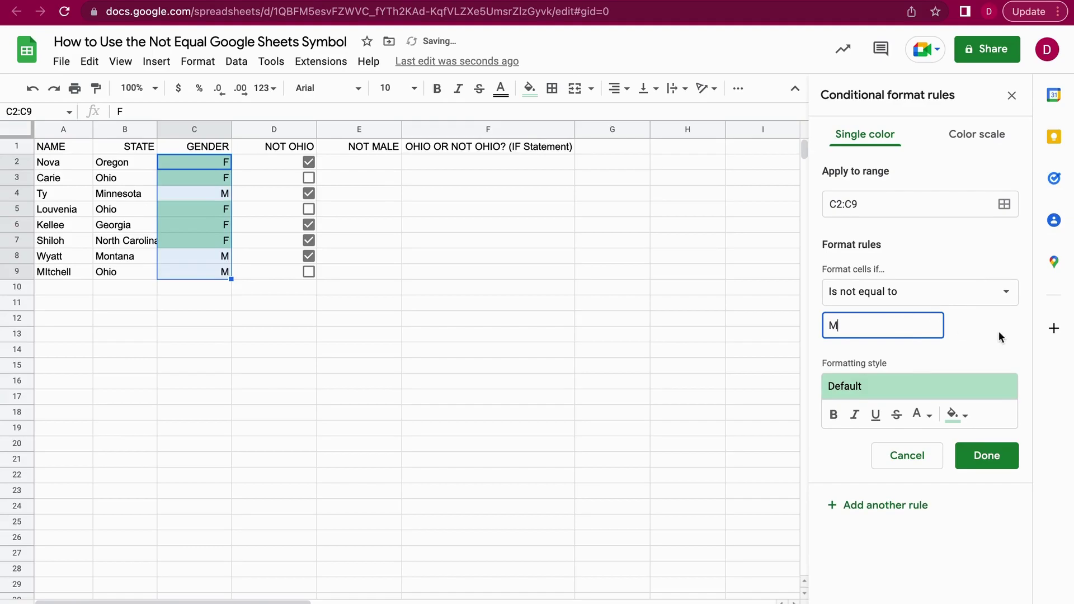
pyautogui.click(1002, 333)
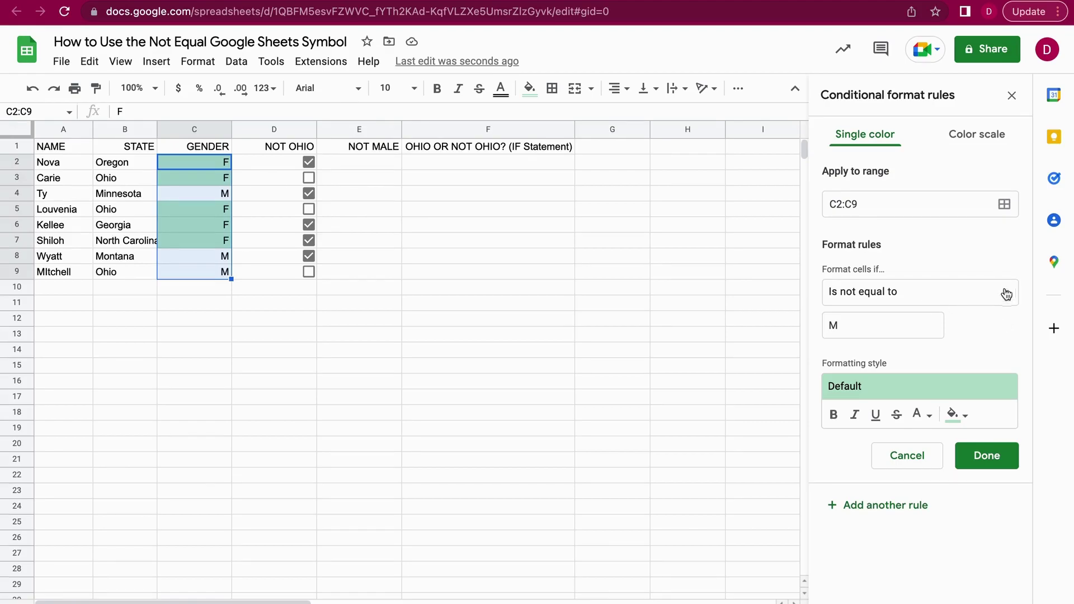
pyautogui.click(627, 276)
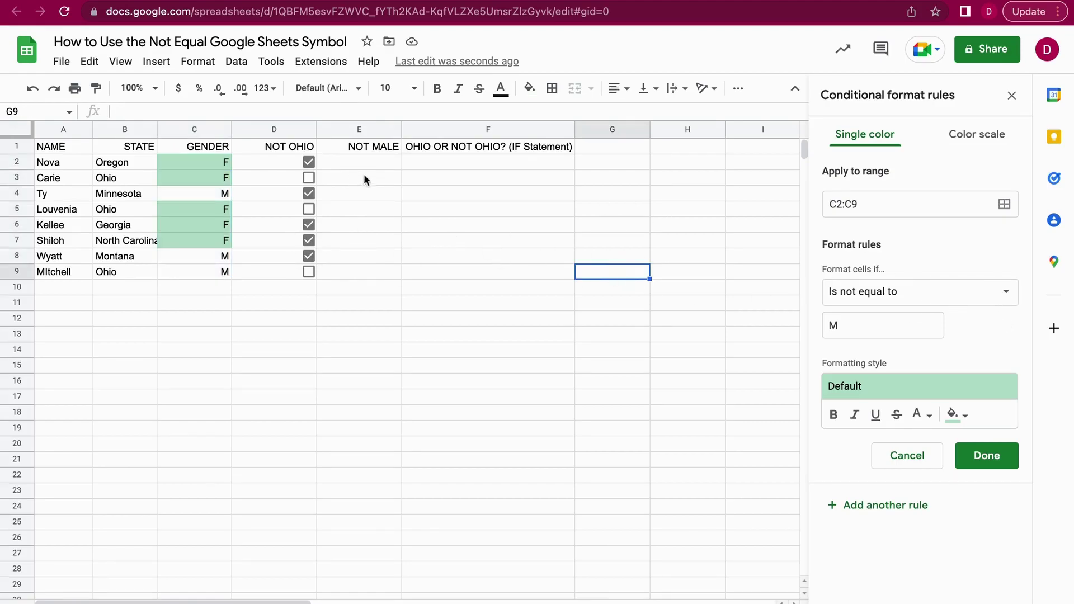
pyautogui.click(380, 163)
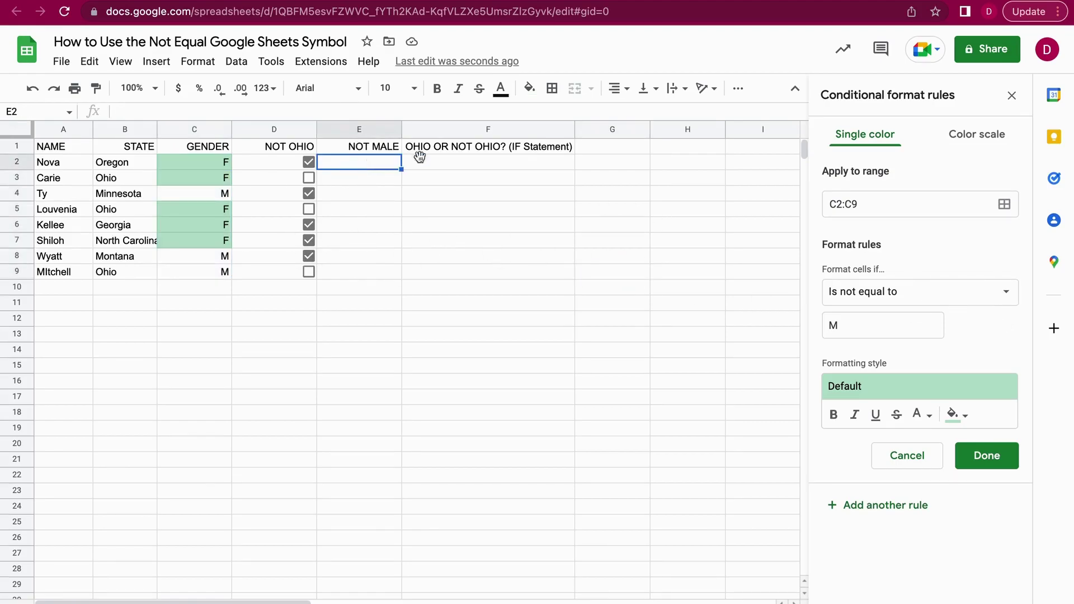
# Step: Close the rules panel and start a new conditional formatting rule for E2
pyautogui.click(1011, 95)
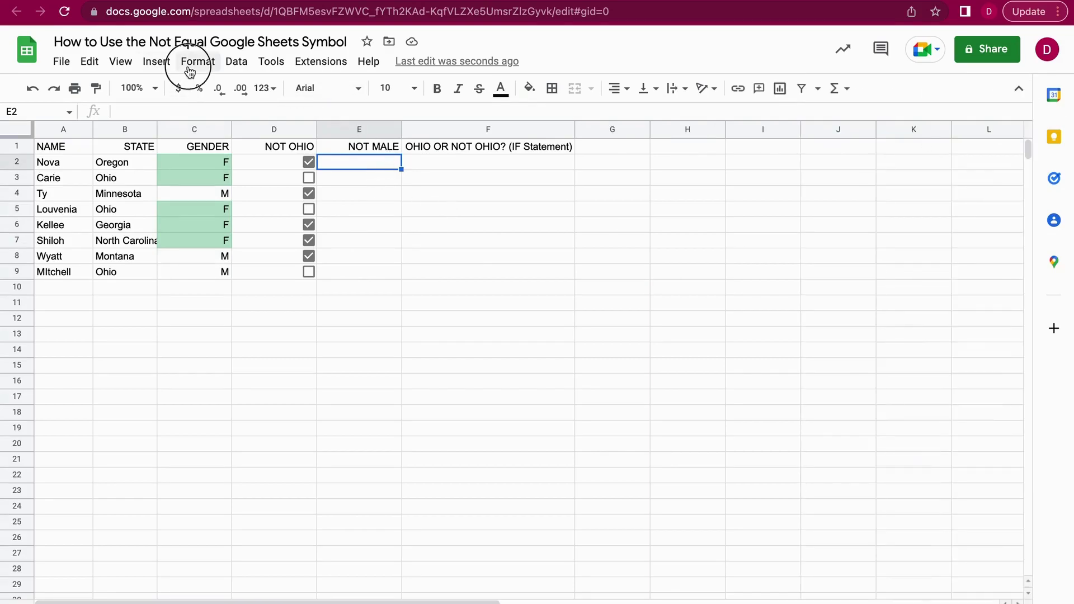
pyautogui.click(157, 62)
pyautogui.moveTo(196, 66)
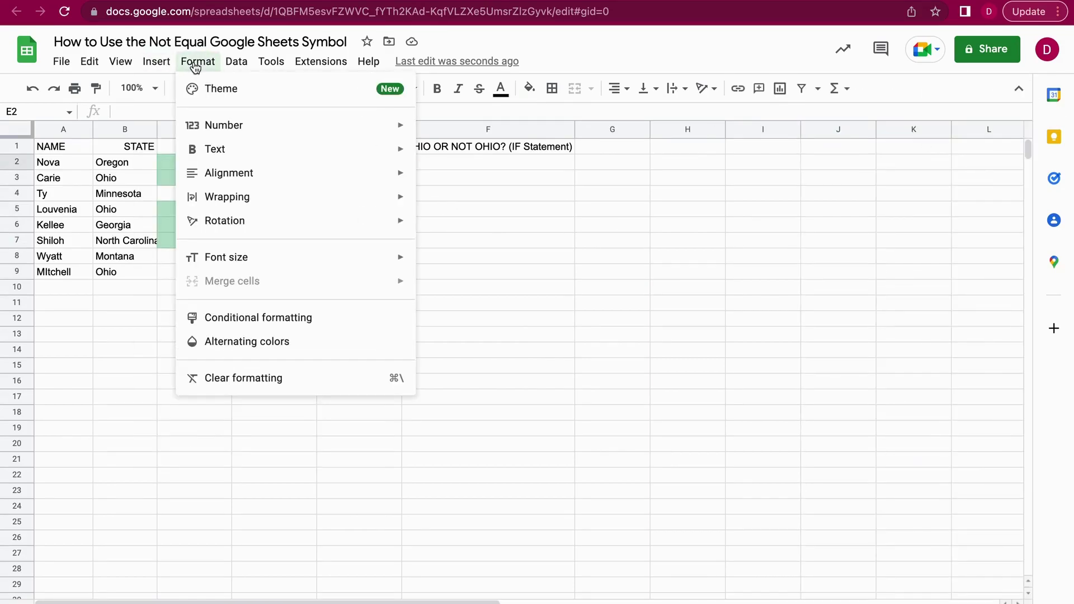
pyautogui.click(273, 319)
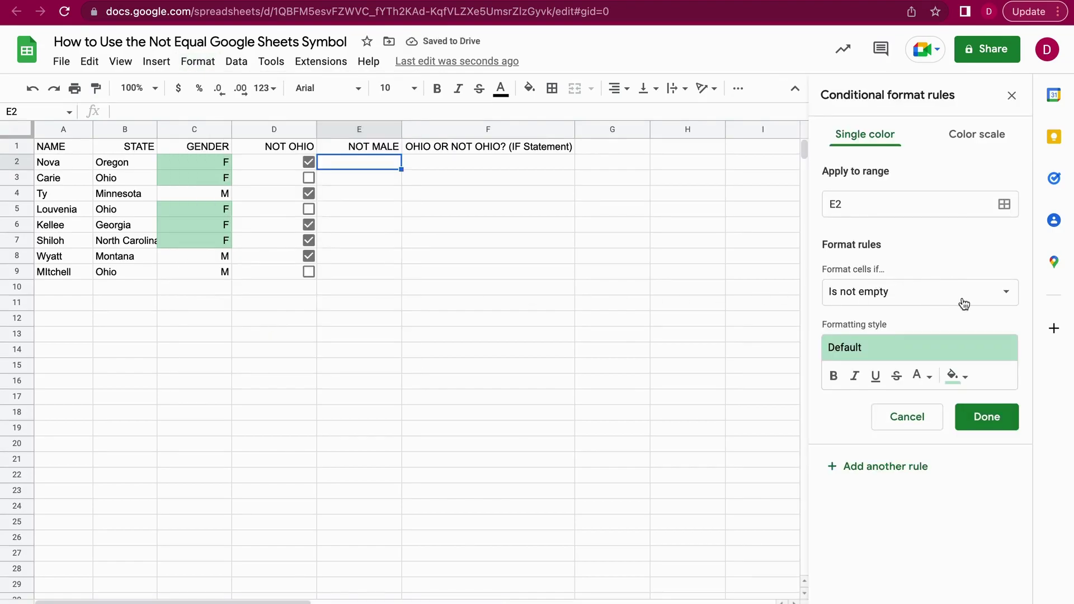
# Step: Set the rule to 'Custom formula is' with =C2<>"M"
pyautogui.click(940, 295)
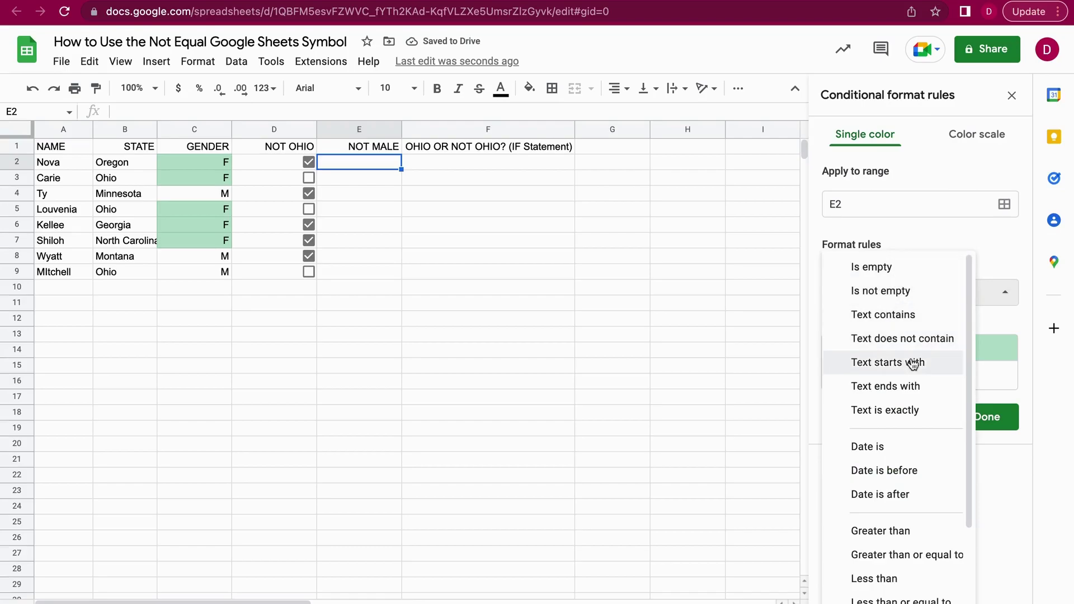
pyautogui.moveTo(969, 312); pyautogui.dragTo(981, 420)
pyautogui.click(896, 599)
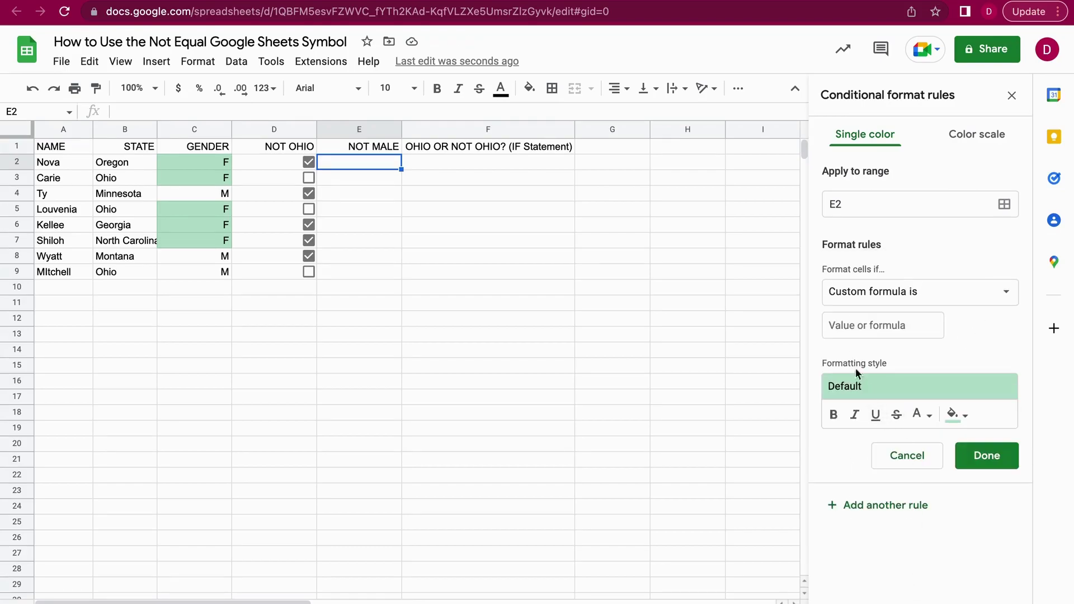
pyautogui.click(850, 332)
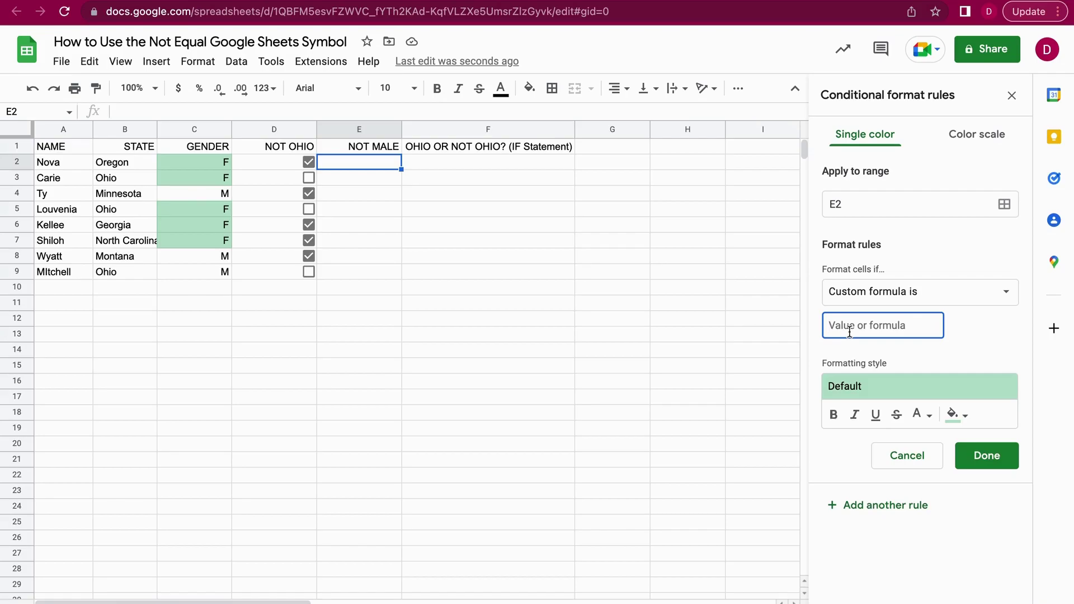
pyautogui.write('=')
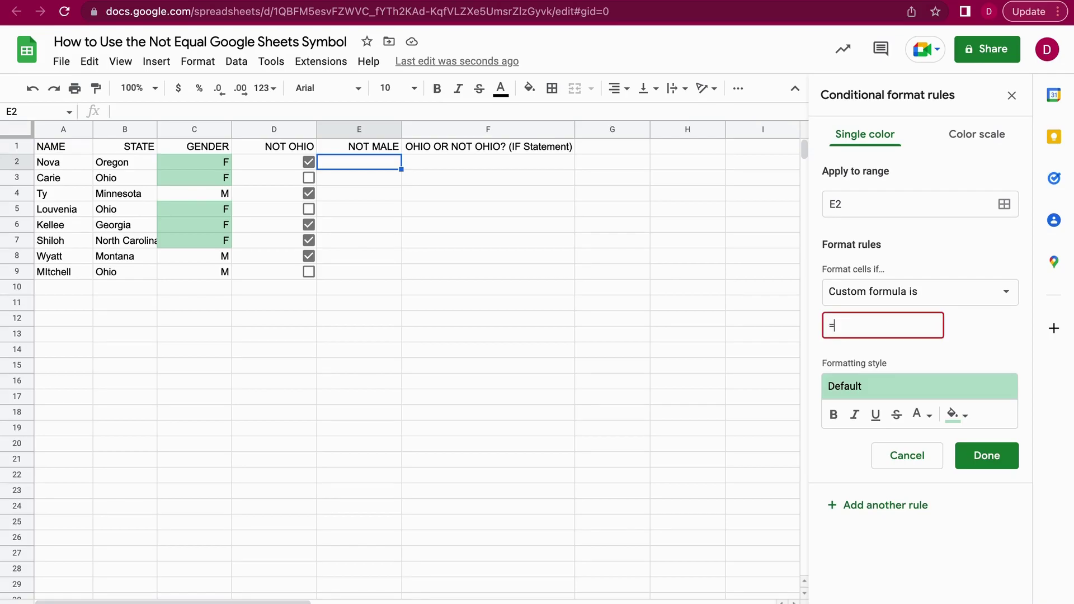
pyautogui.write('C2<>"M"')
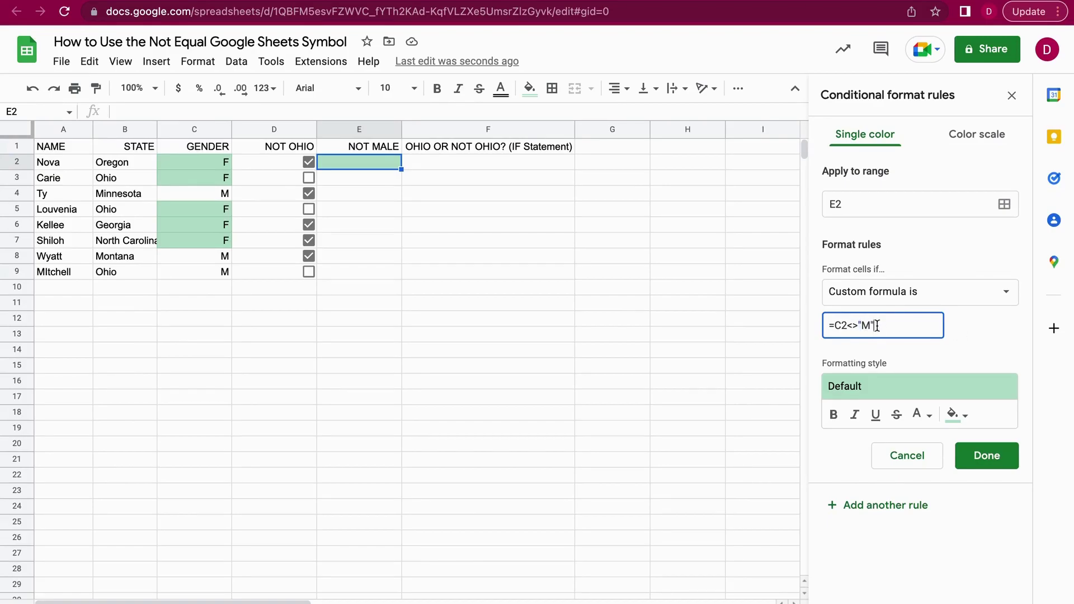
pyautogui.moveTo(877, 326); pyautogui.dragTo(858, 326)
pyautogui.press('BackSpace')
pyautogui.write('"M')
pyautogui.click(972, 329)
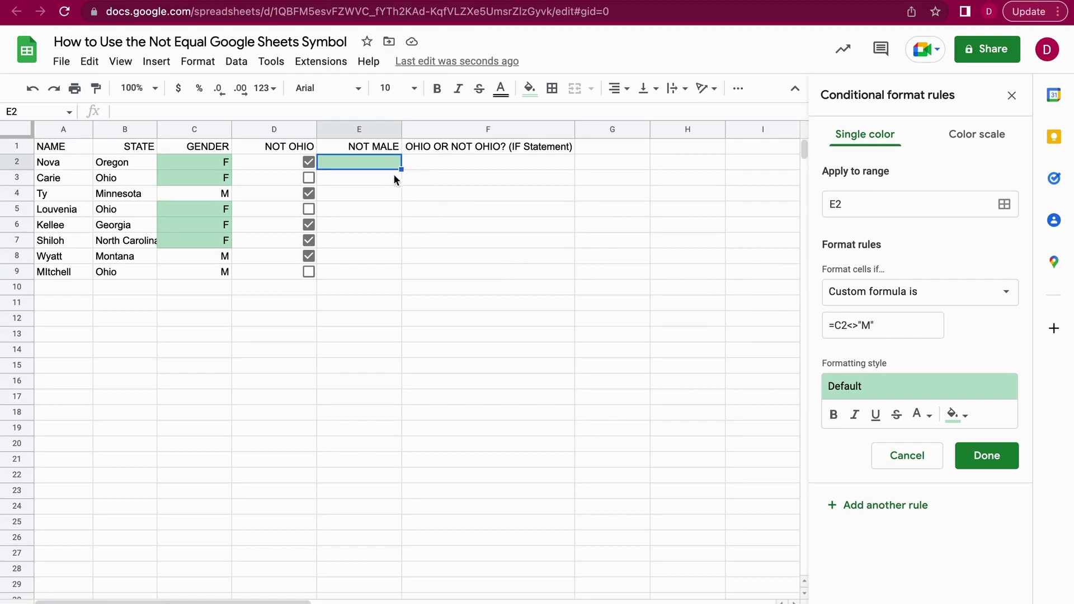
# Step: Replace the E2 range on the custom formula rule with a newly selected range
pyautogui.click(1007, 206)
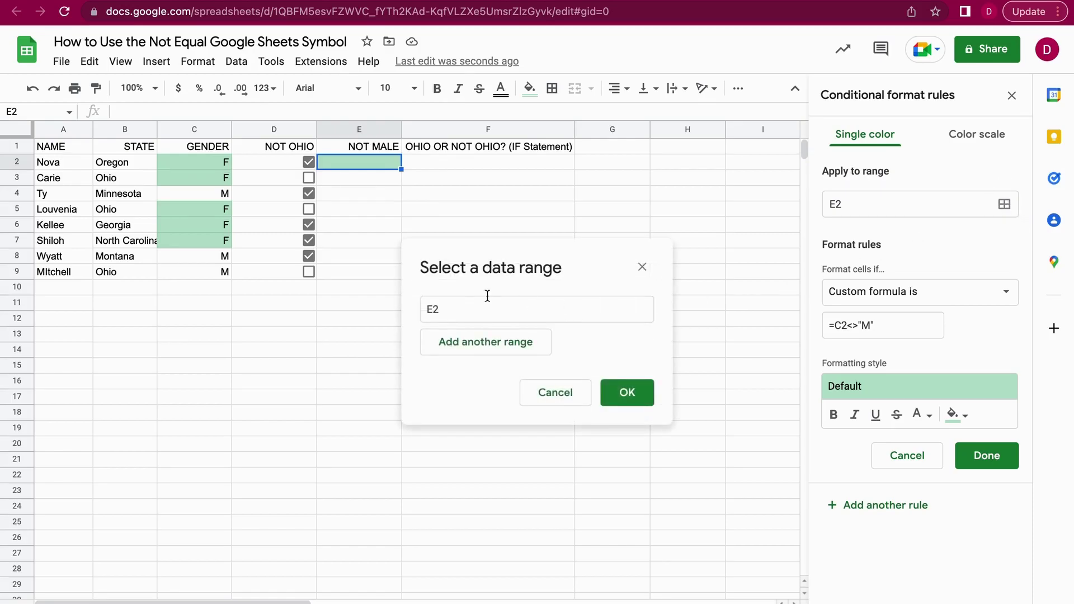
pyautogui.doubleClick(431, 309)
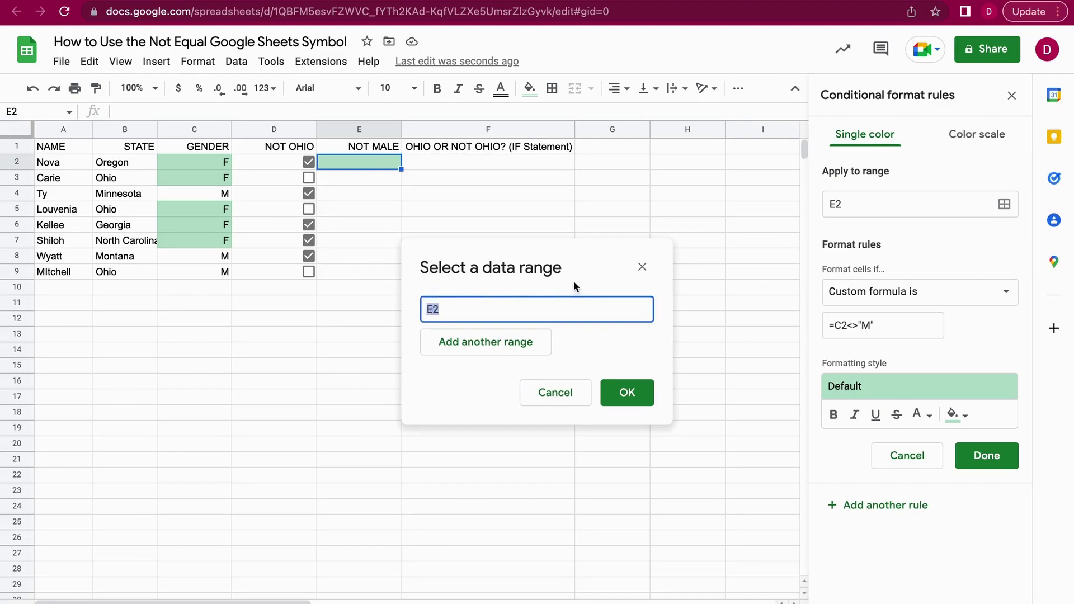
pyautogui.press('BackSpace')
pyautogui.moveTo(200, 157); pyautogui.dragTo(216, 272)
pyautogui.click(638, 391)
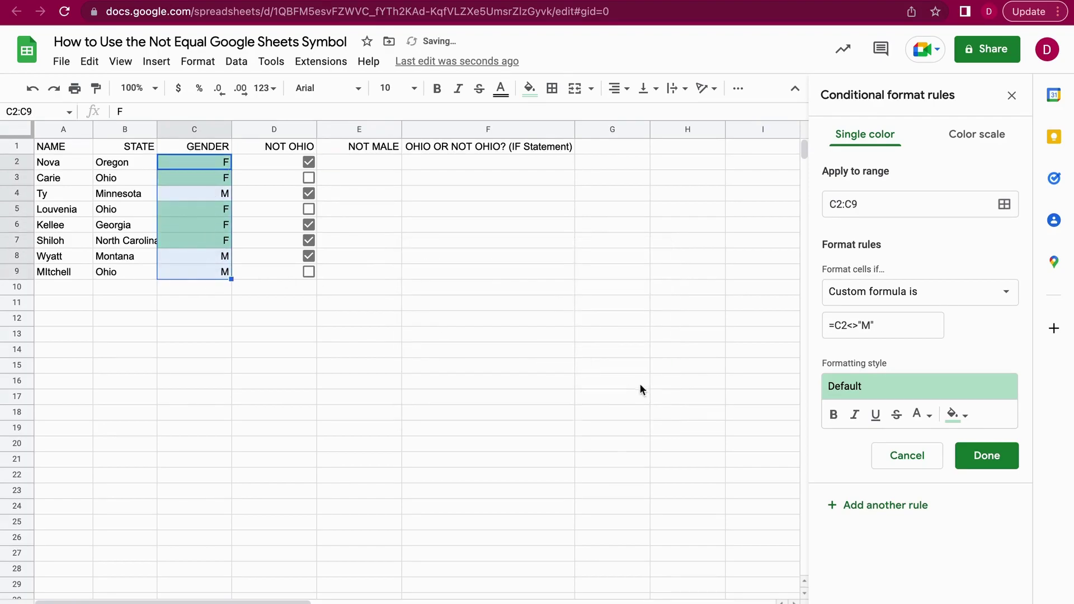
# Step: Extend E2's rule down to E9 and check the green highlighting in E2 and E5
pyautogui.click(379, 169)
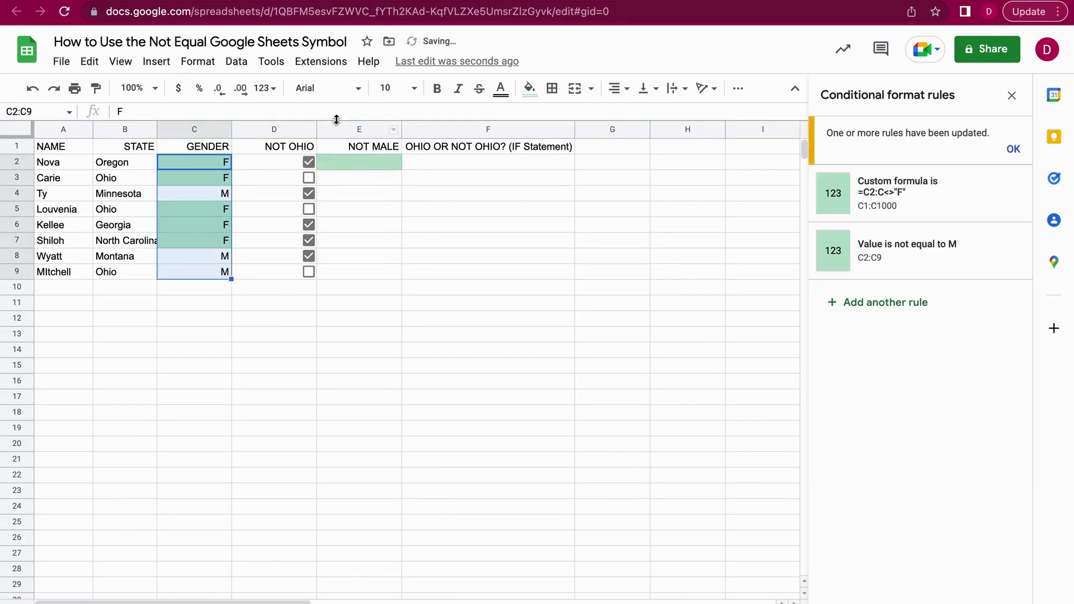
pyautogui.click(359, 182)
pyautogui.click(391, 165)
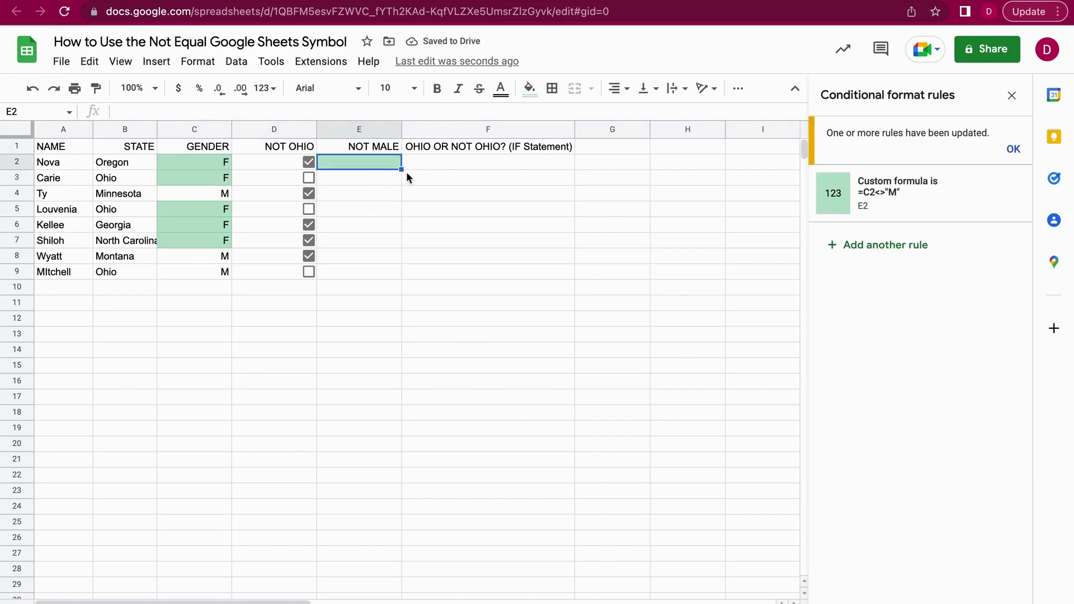
pyautogui.moveTo(402, 170); pyautogui.dragTo(411, 275)
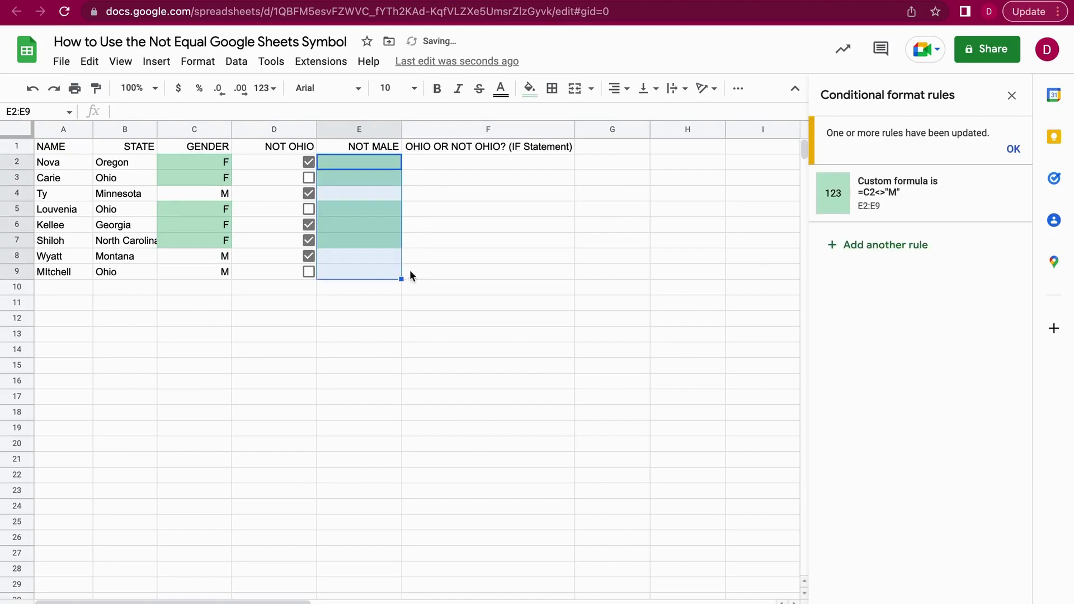
pyautogui.click(453, 196)
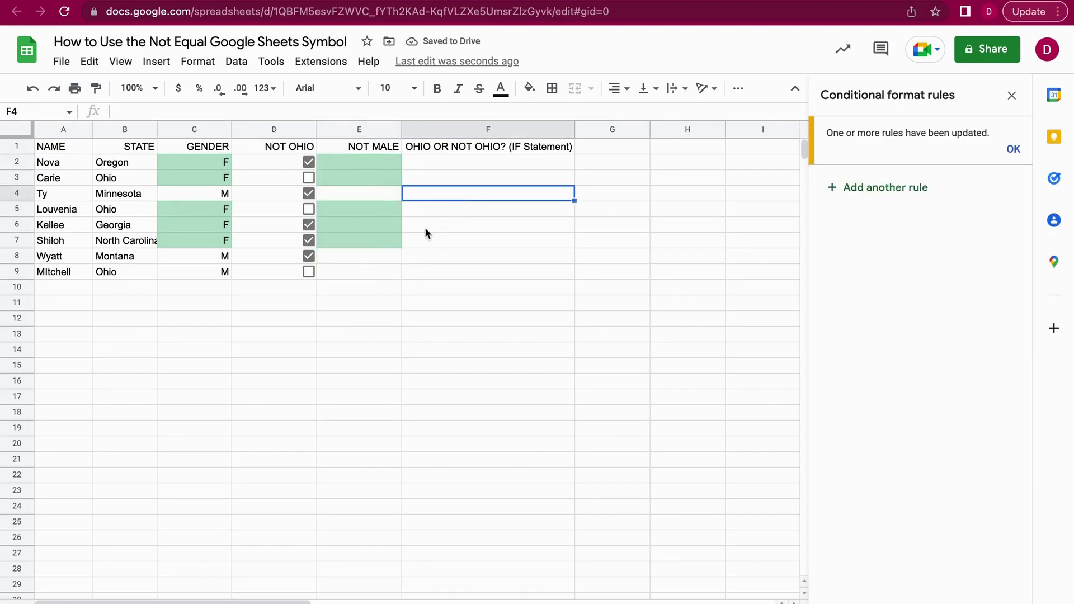
pyautogui.click(351, 162)
pyautogui.click(358, 213)
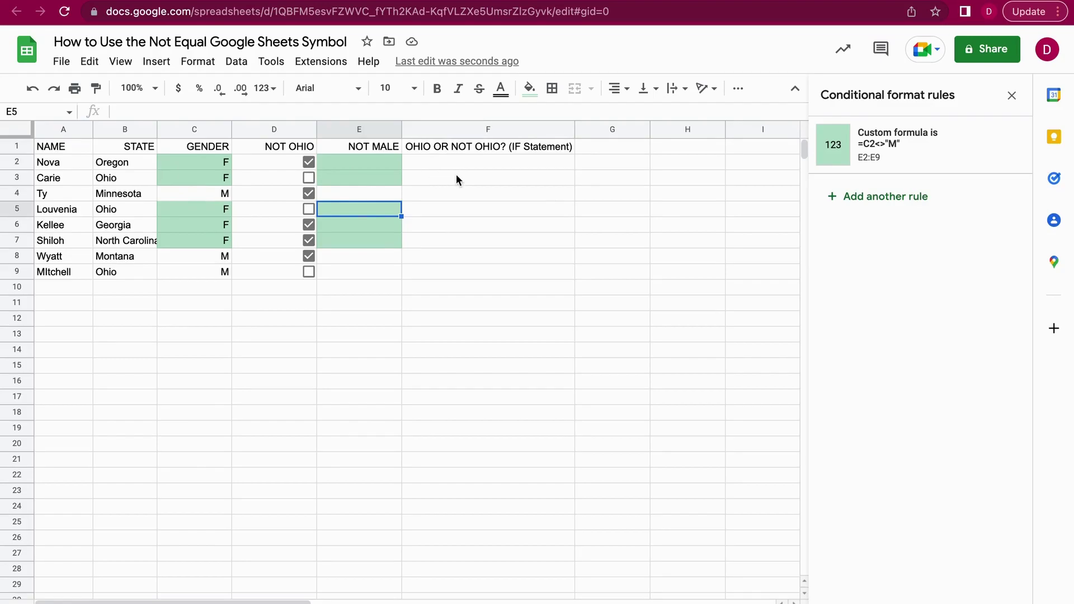
pyautogui.click(374, 169)
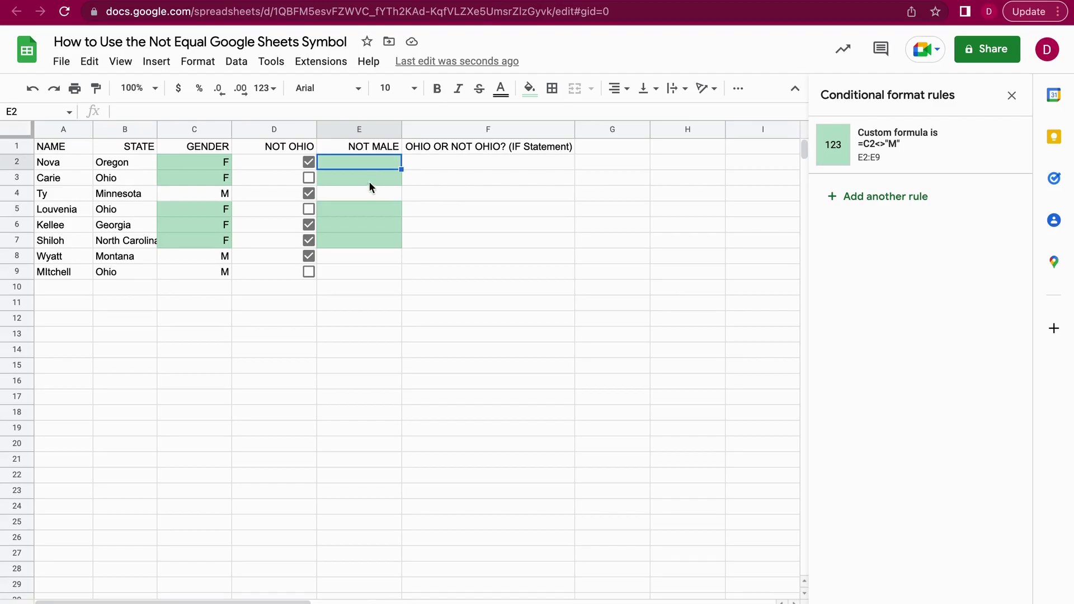
pyautogui.click(366, 181)
pyautogui.click(378, 213)
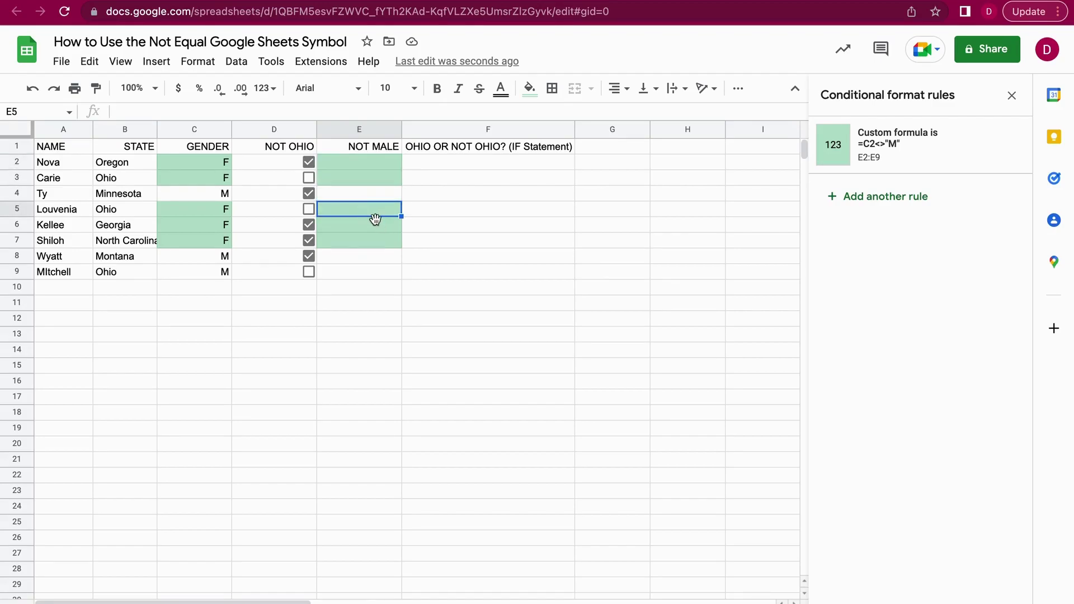
pyautogui.click(354, 173)
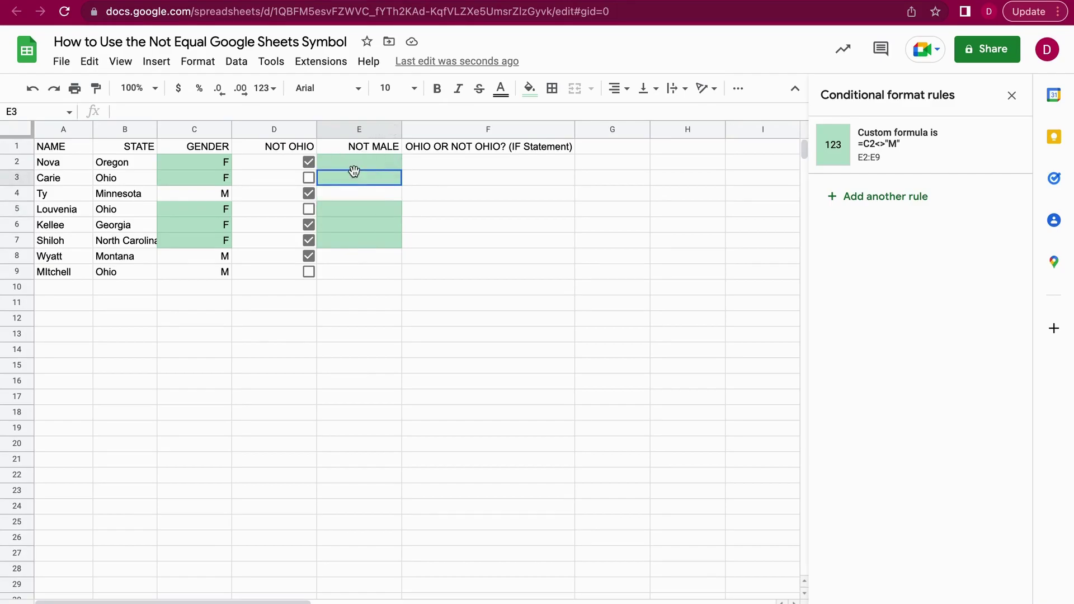
pyautogui.click(348, 267)
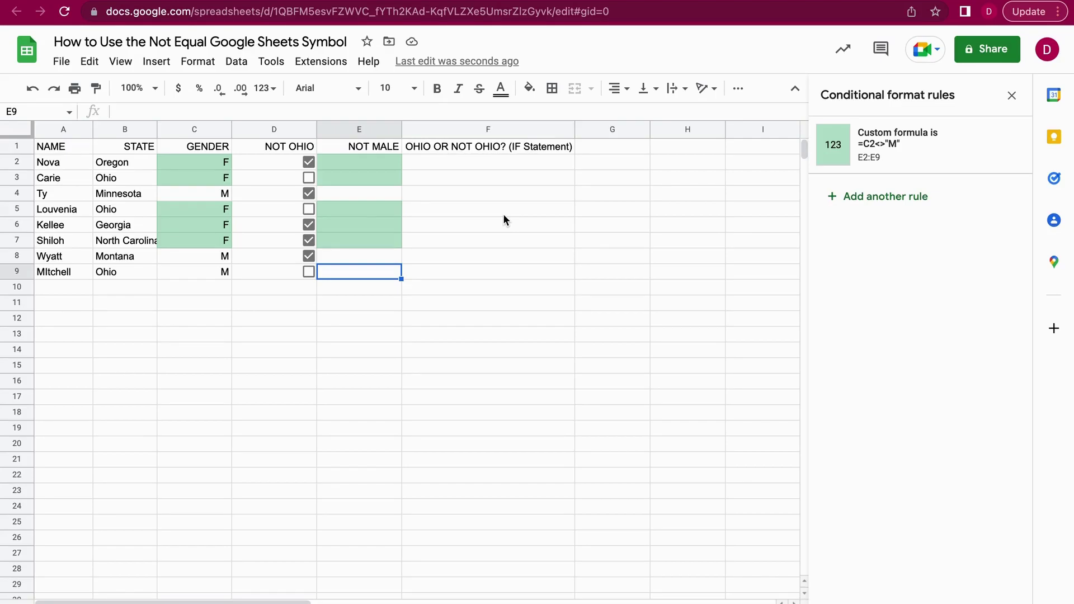
# Step: Type =IF(B2<>"Ohio","Not Ohio","Ohio") in F2 without the extra space before the last "Ohio"
pyautogui.click(472, 164)
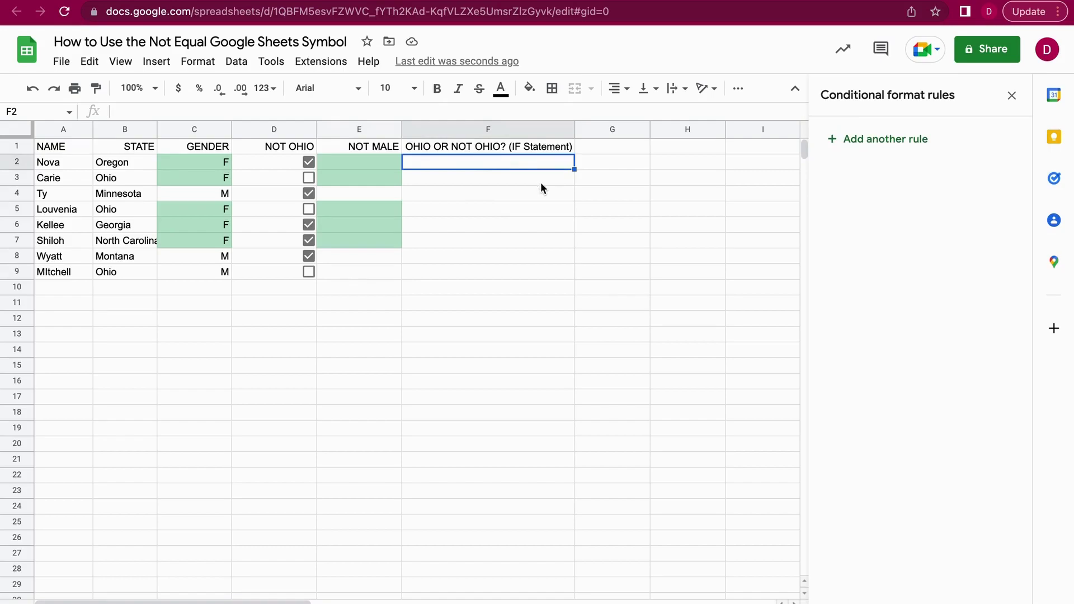
pyautogui.write('=IF')
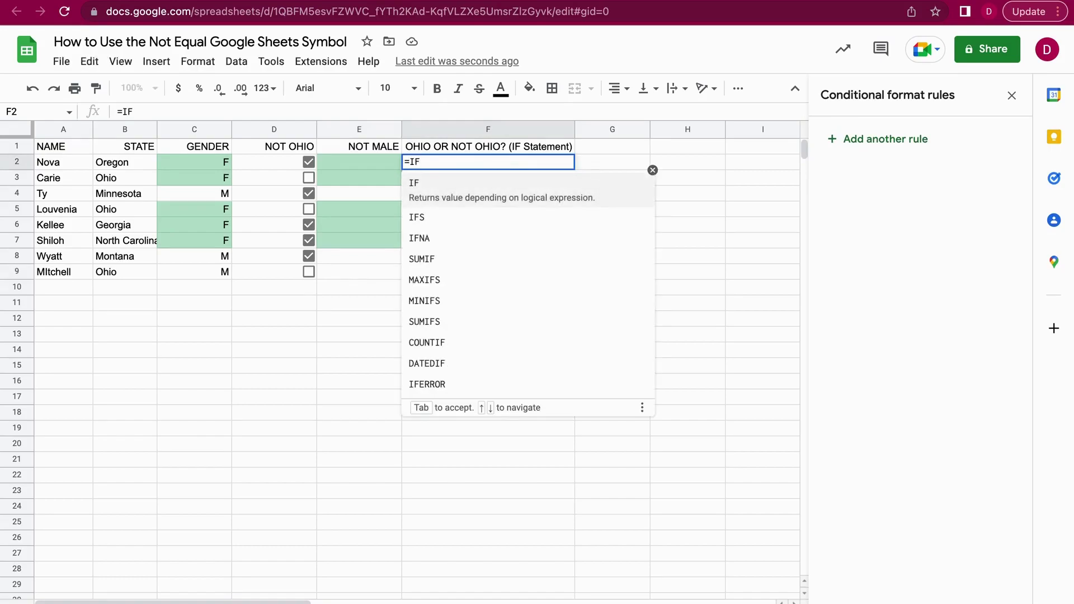
pyautogui.write('(')
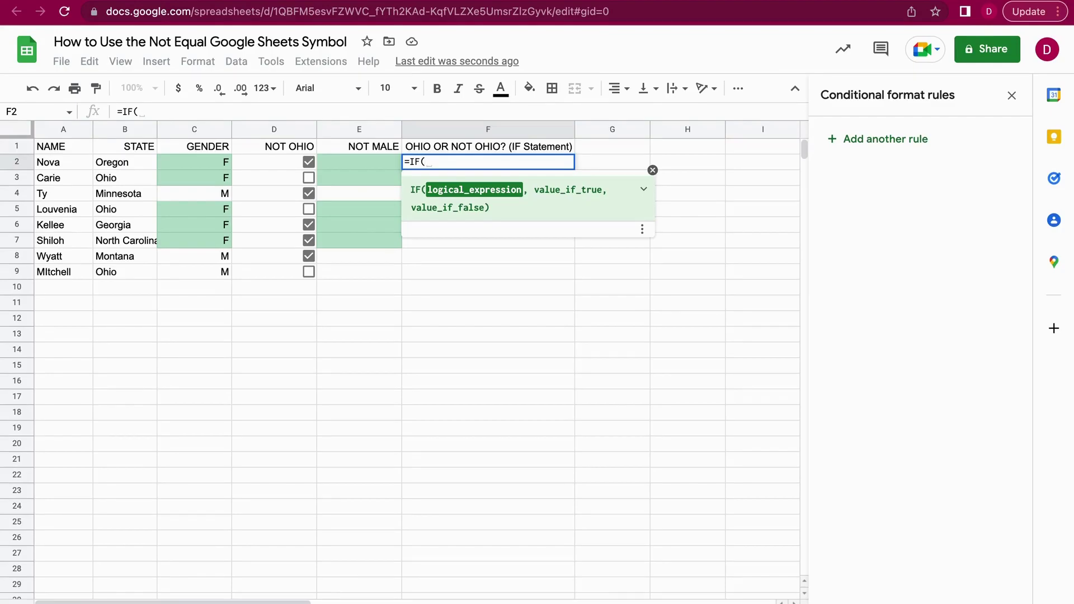
pyautogui.write('B2')
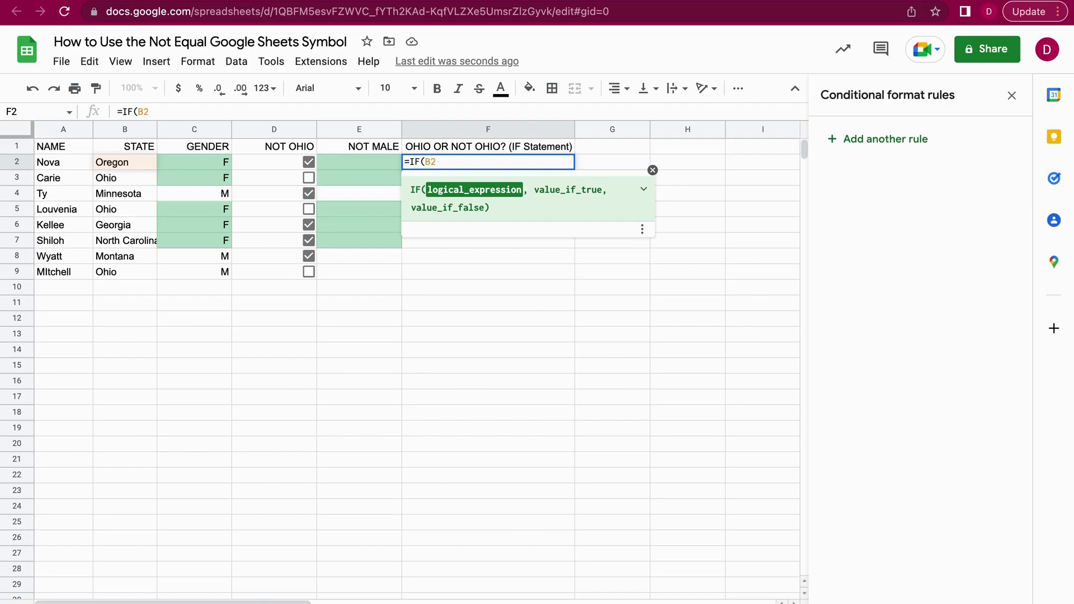
pyautogui.write('<>')
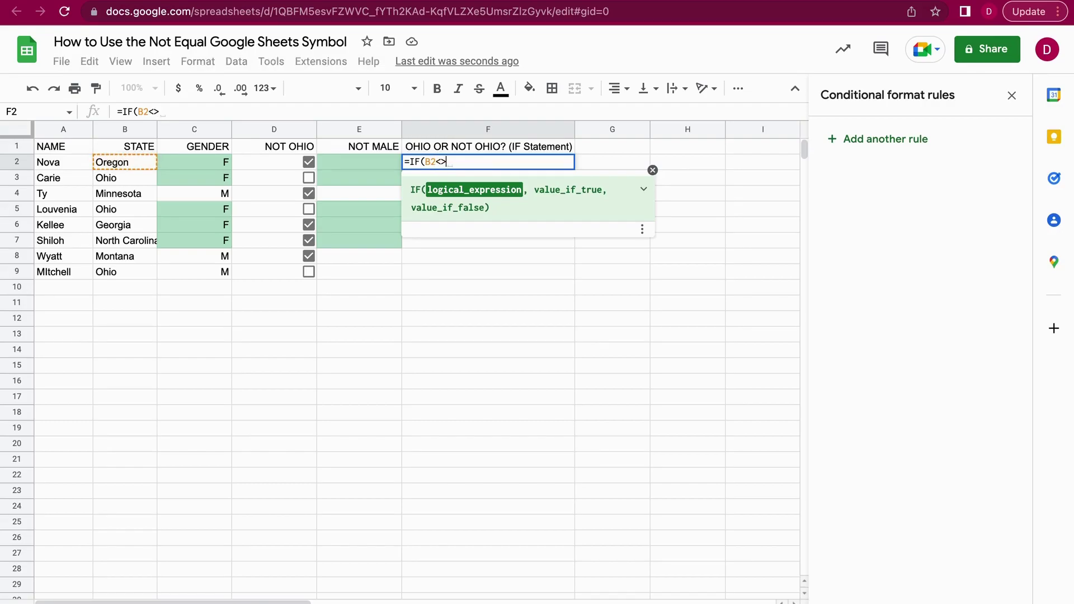
pyautogui.write('"')
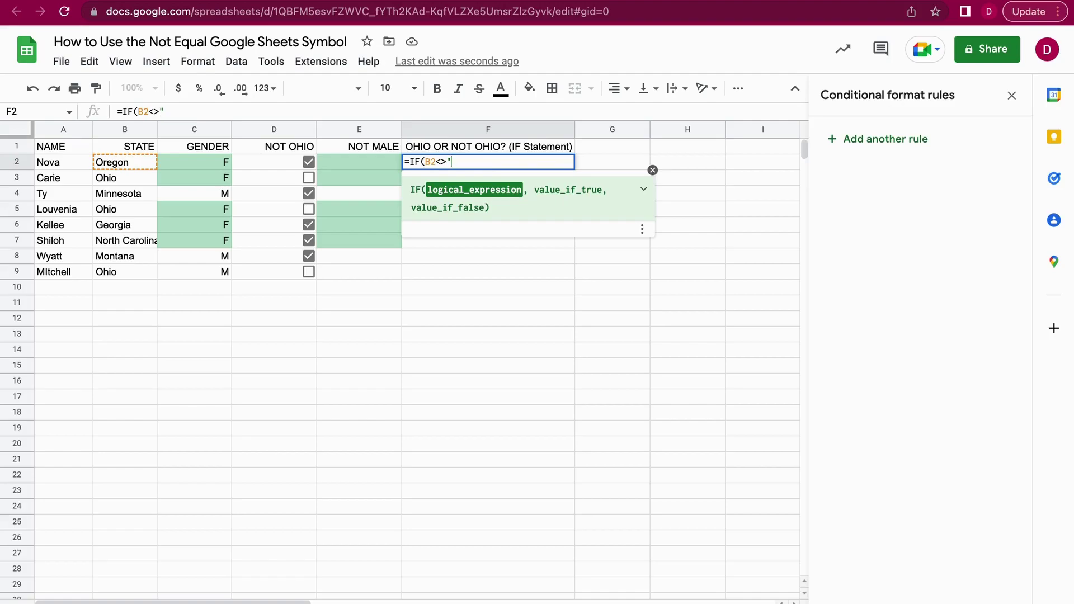
pyautogui.write('Ohio", ')
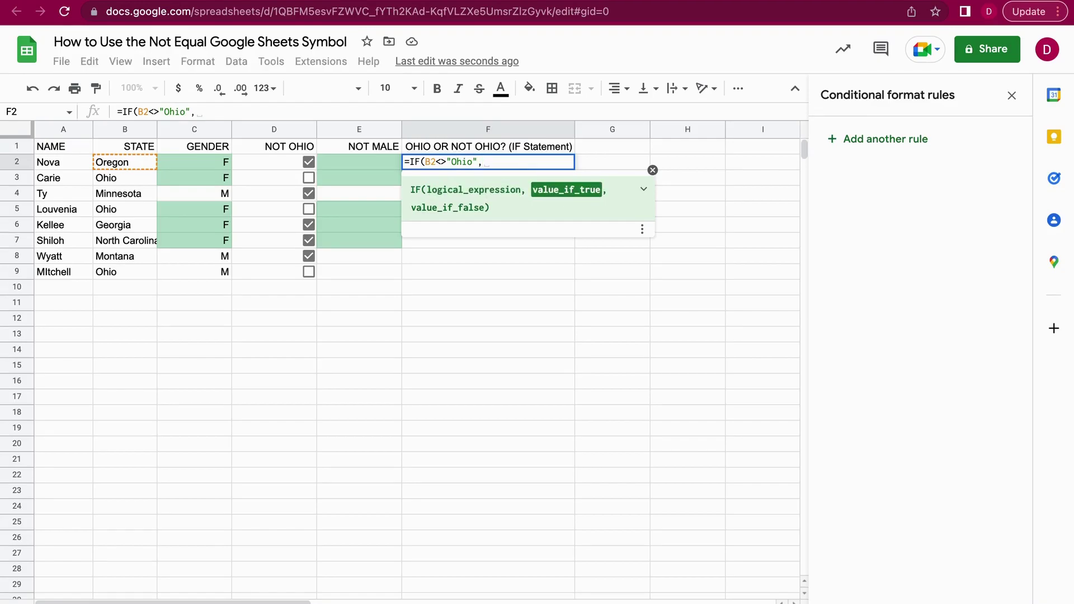
pyautogui.write('"Not')
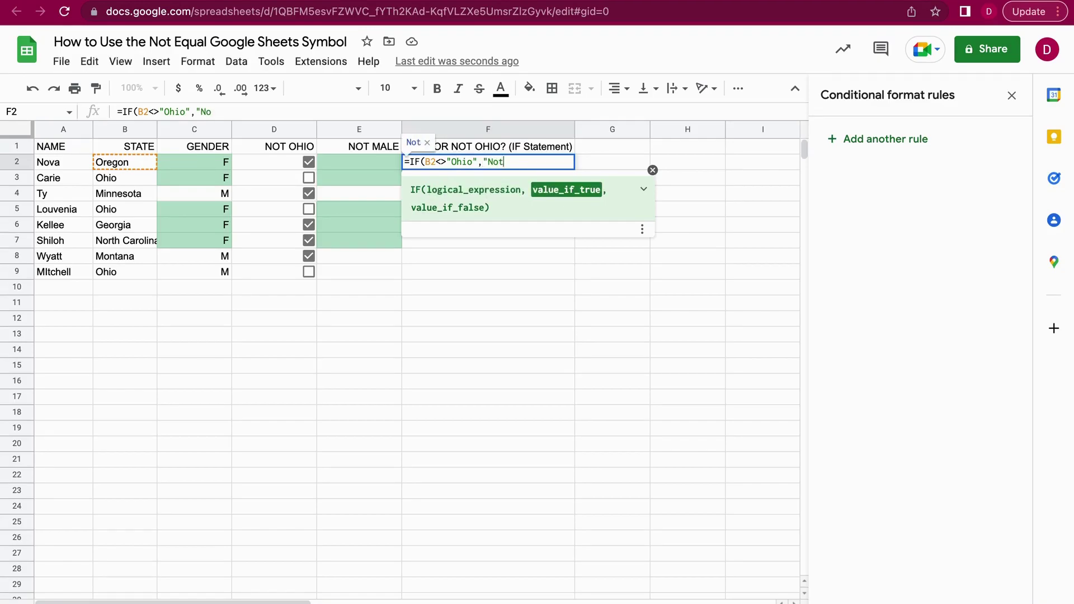
pyautogui.write(' Ohio"')
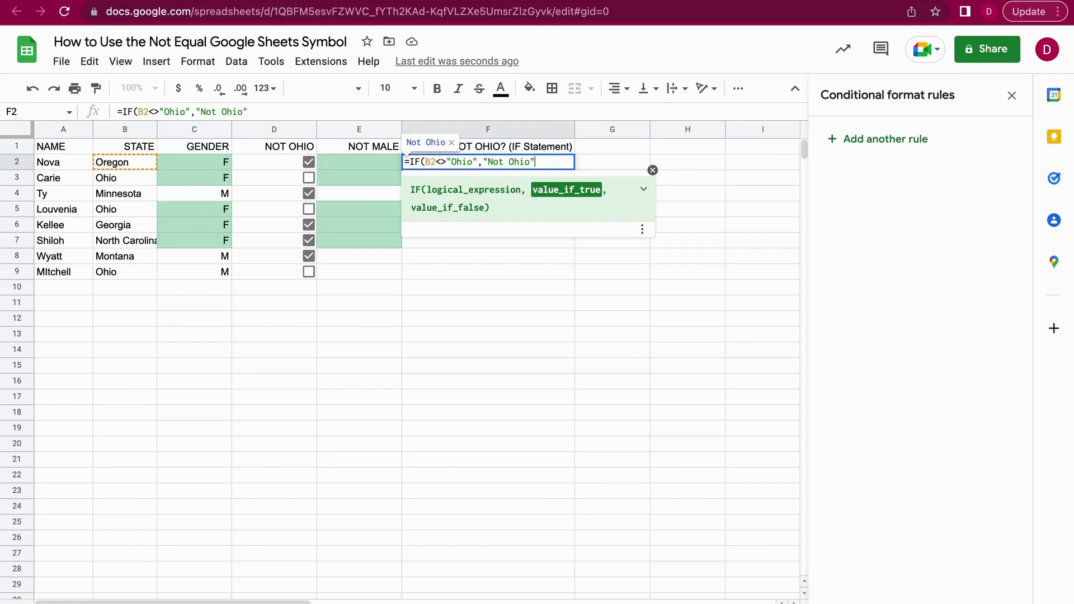
pyautogui.write(', ')
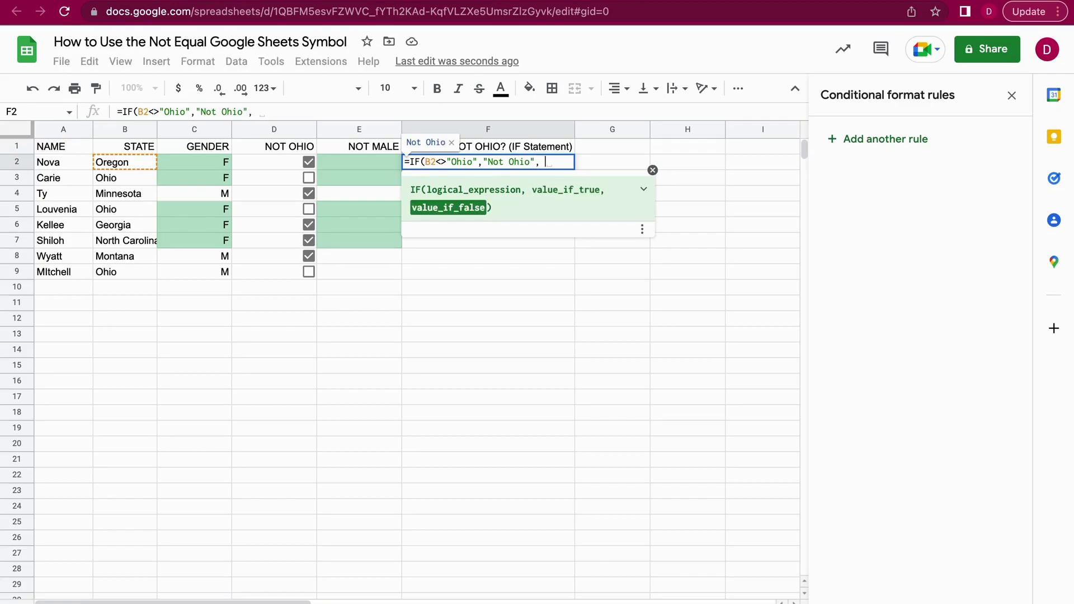
pyautogui.write('"')
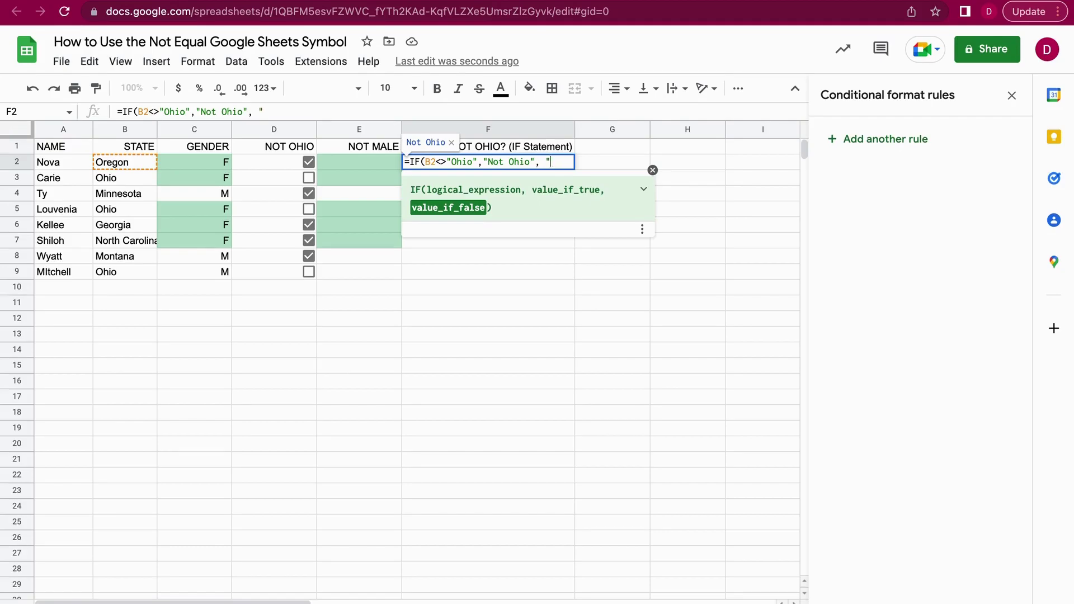
pyautogui.write('Ohio"')
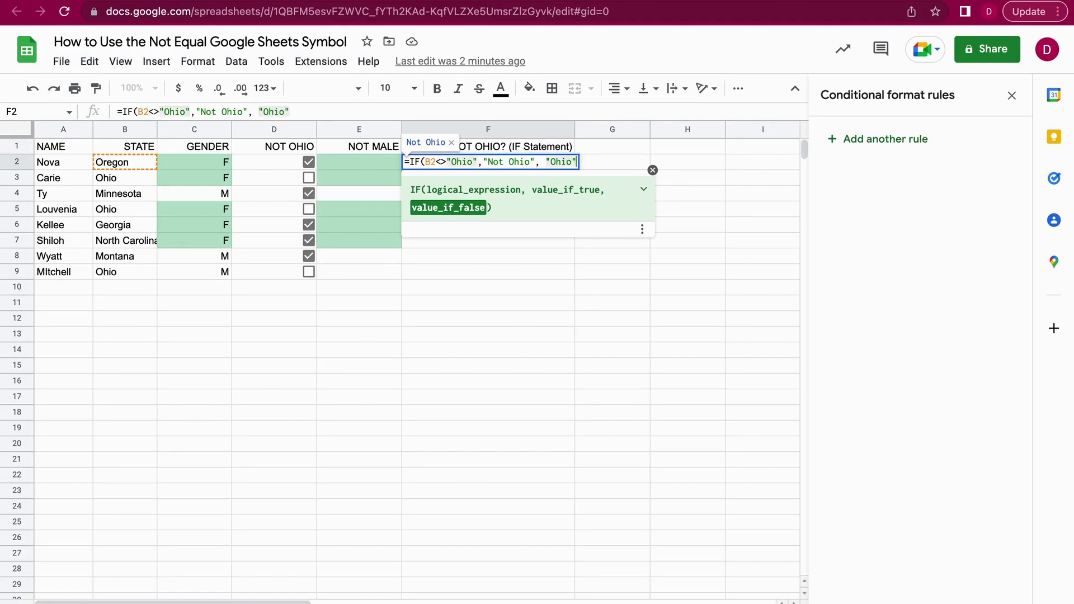
pyautogui.write(')')
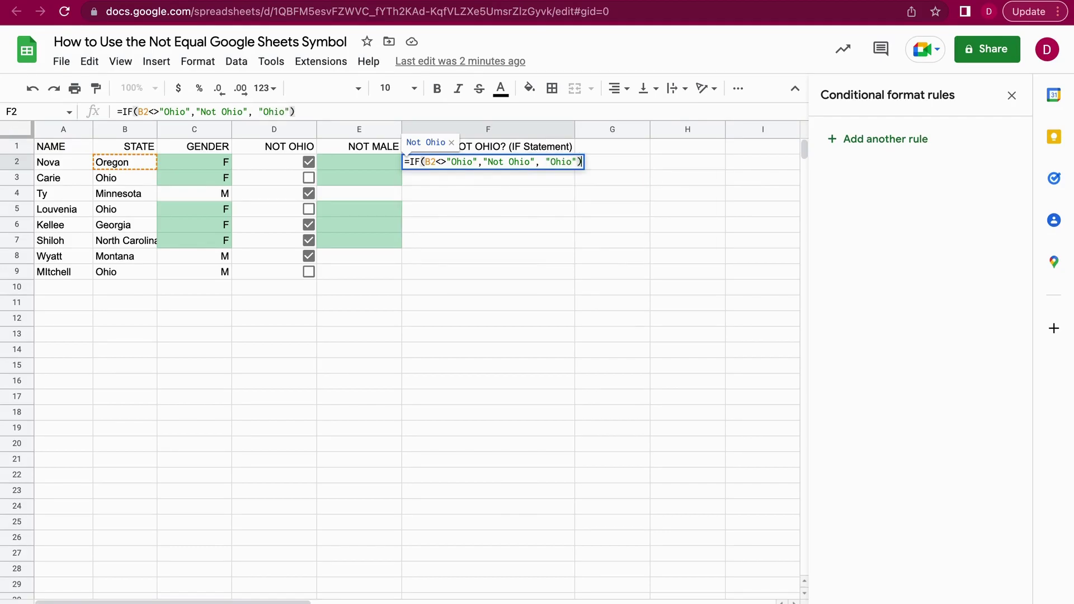
pyautogui.click(546, 161)
pyautogui.press('BackSpace')
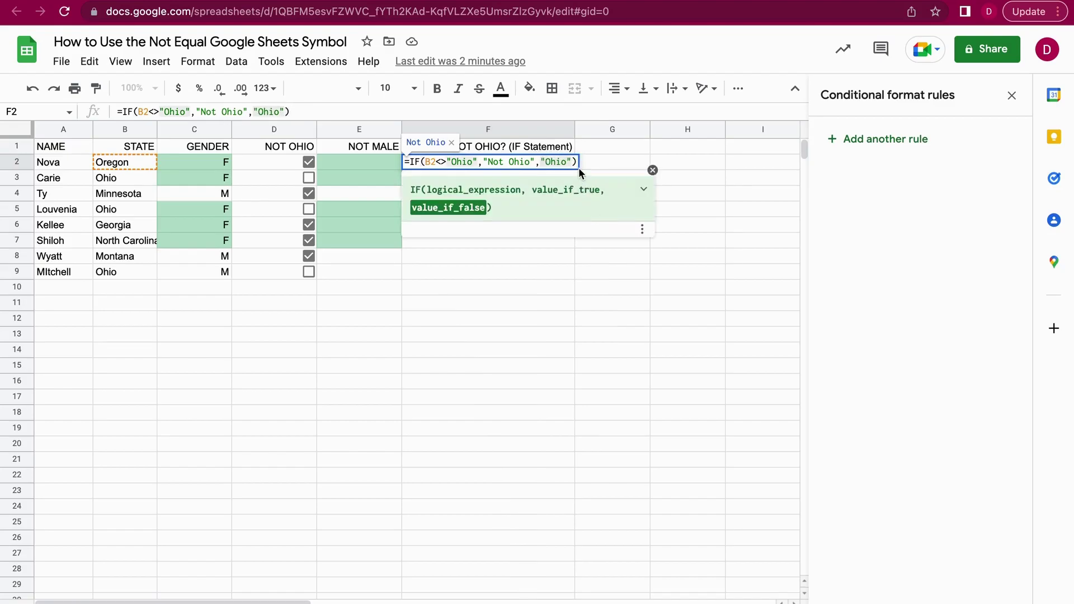
pyautogui.click(576, 162)
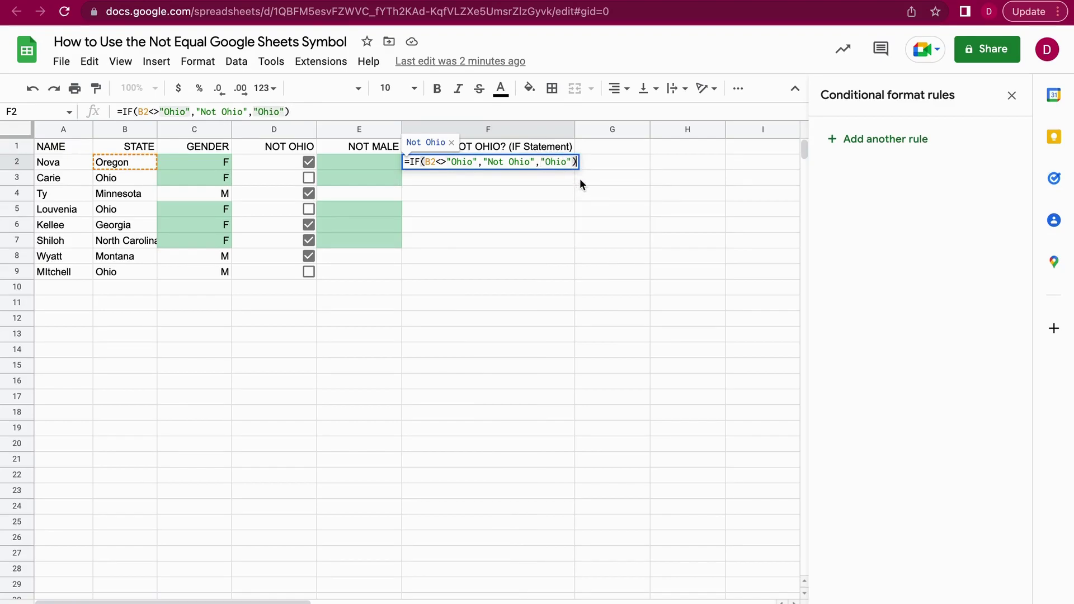
# Step: Commit F2's IF formula and accept the suggested autofill for F3:F9
pyautogui.press('Return')
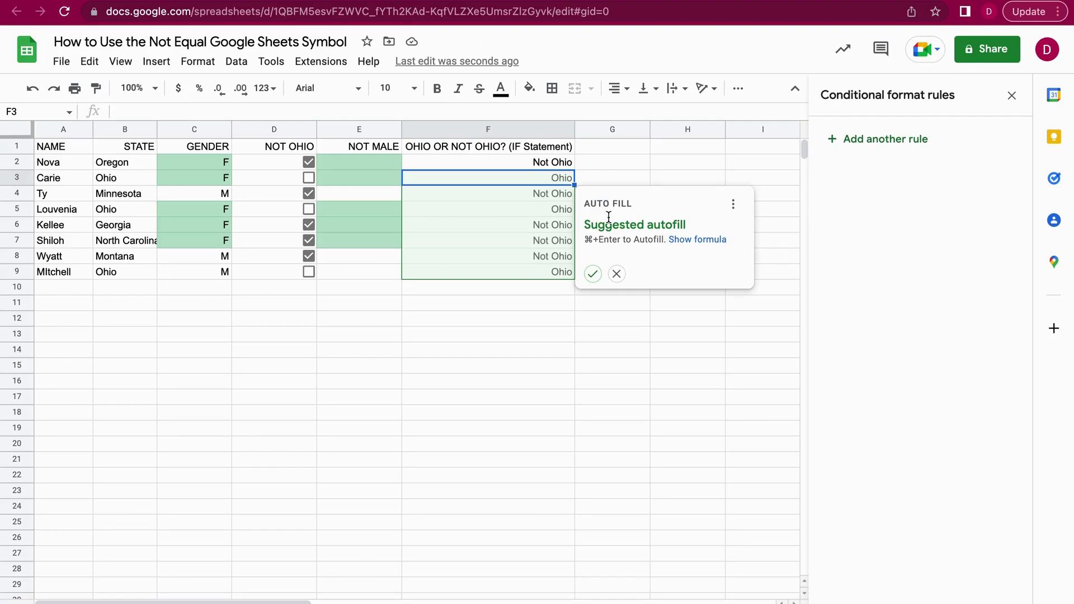
pyautogui.click(593, 274)
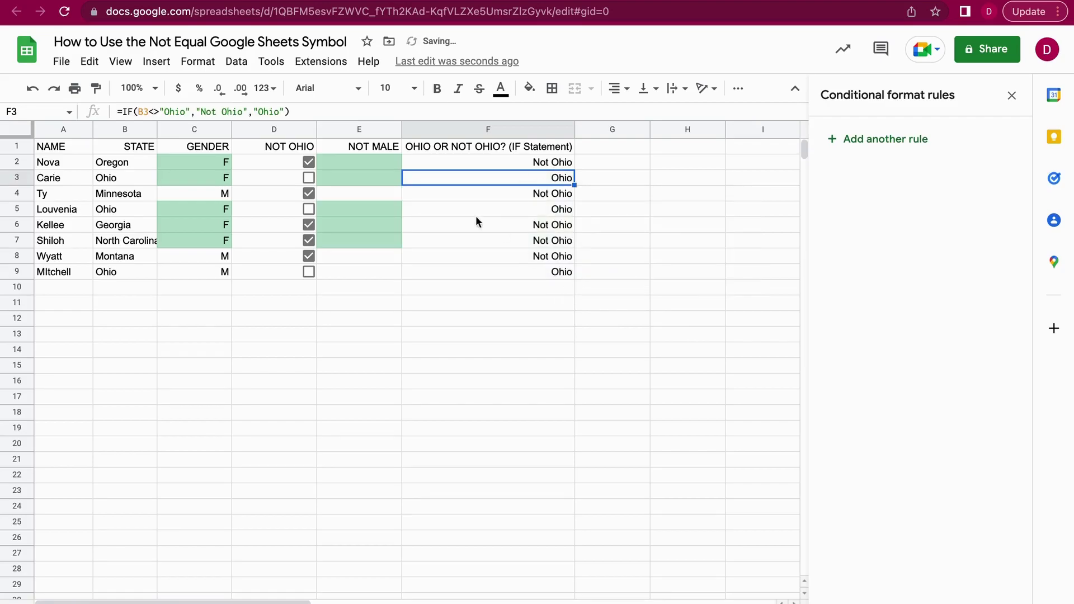
pyautogui.click(608, 213)
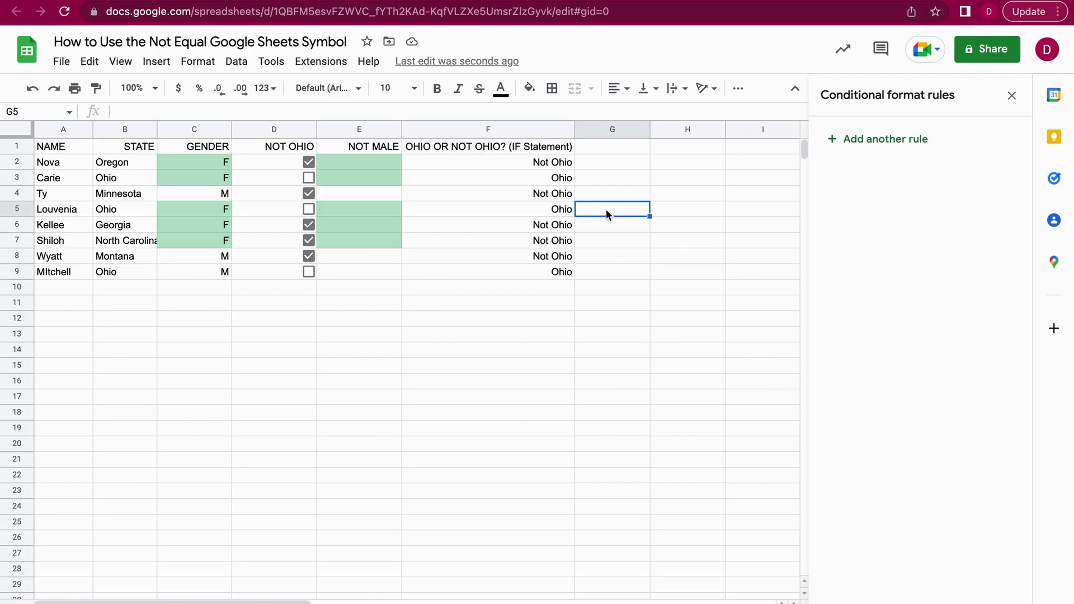
pyautogui.click(536, 179)
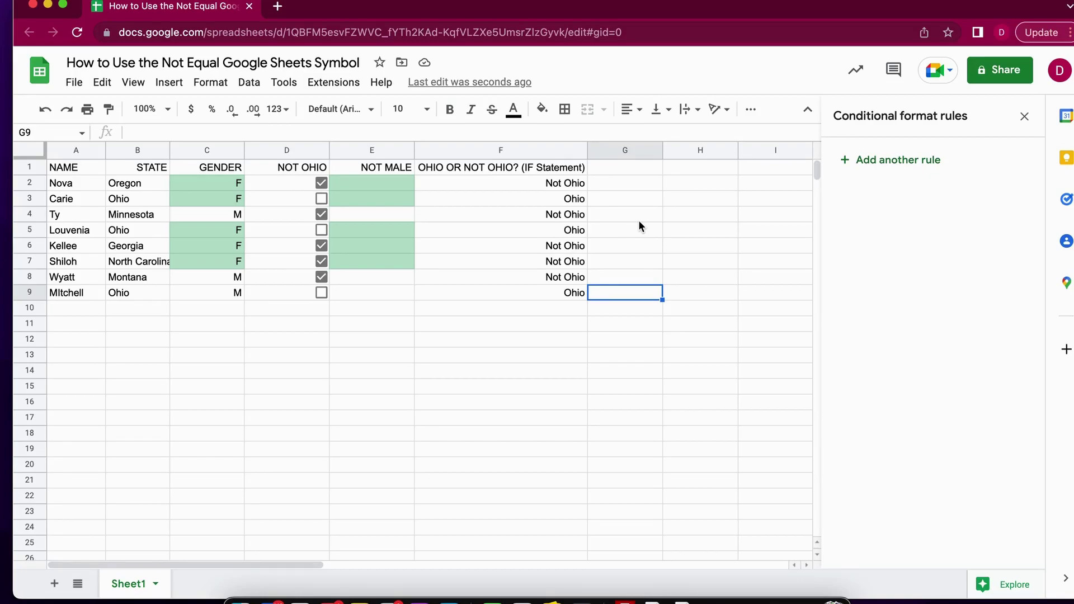
# Step: Enter =NE(B2,"Ohio") in G2 so it returns TRUE for the non-Ohio state
pyautogui.click(623, 188)
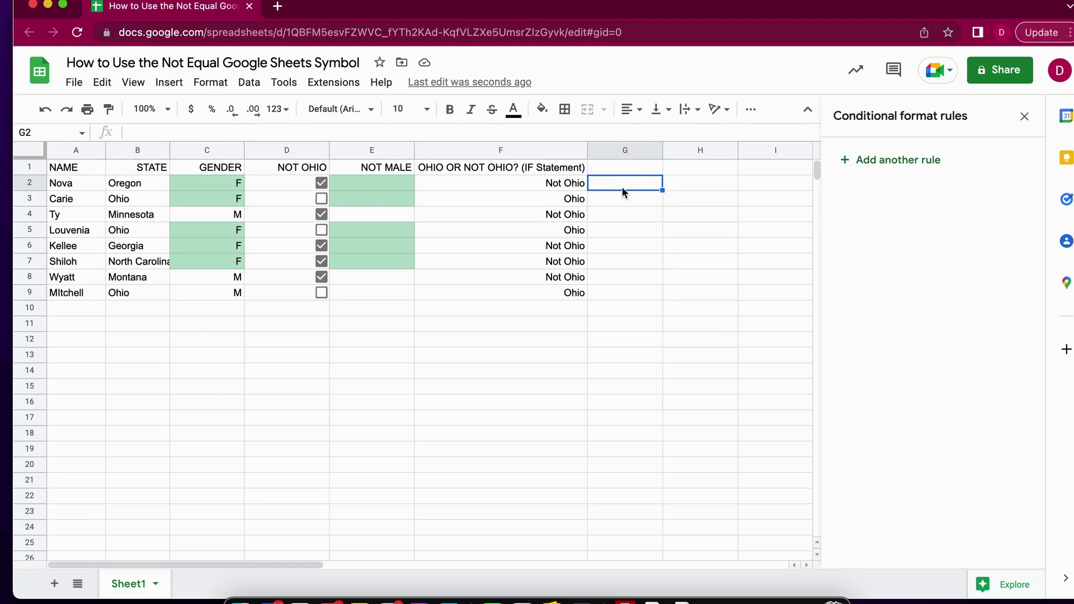
pyautogui.write('=')
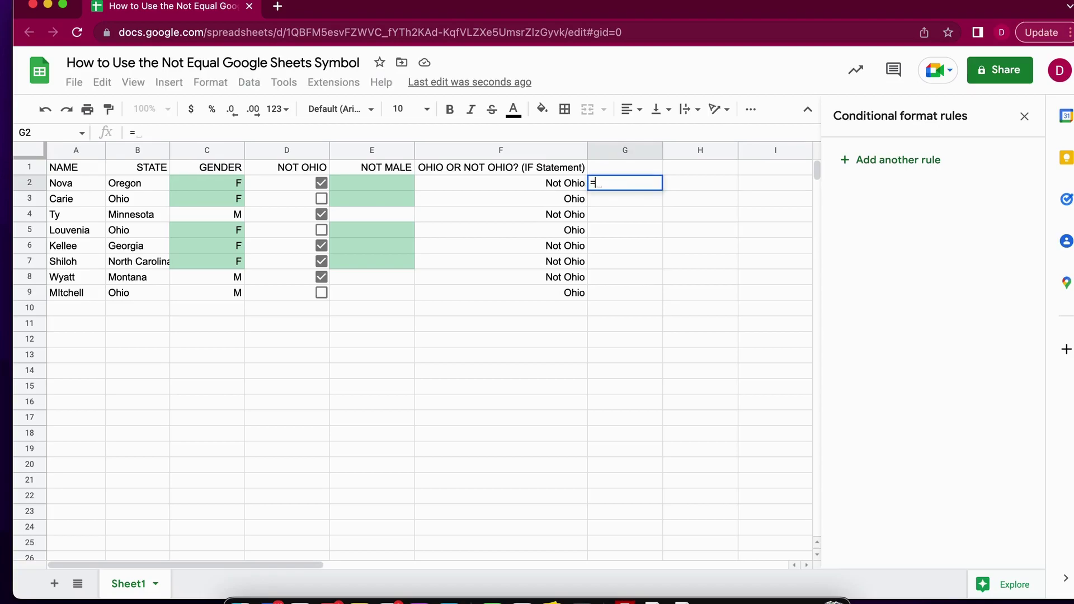
pyautogui.write('NE')
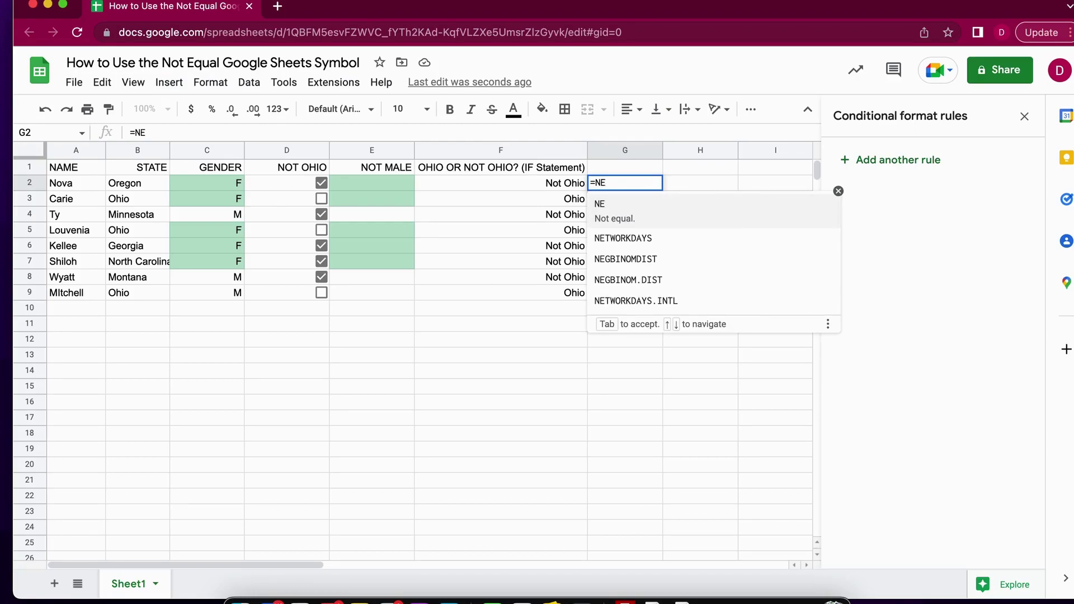
pyautogui.write('(')
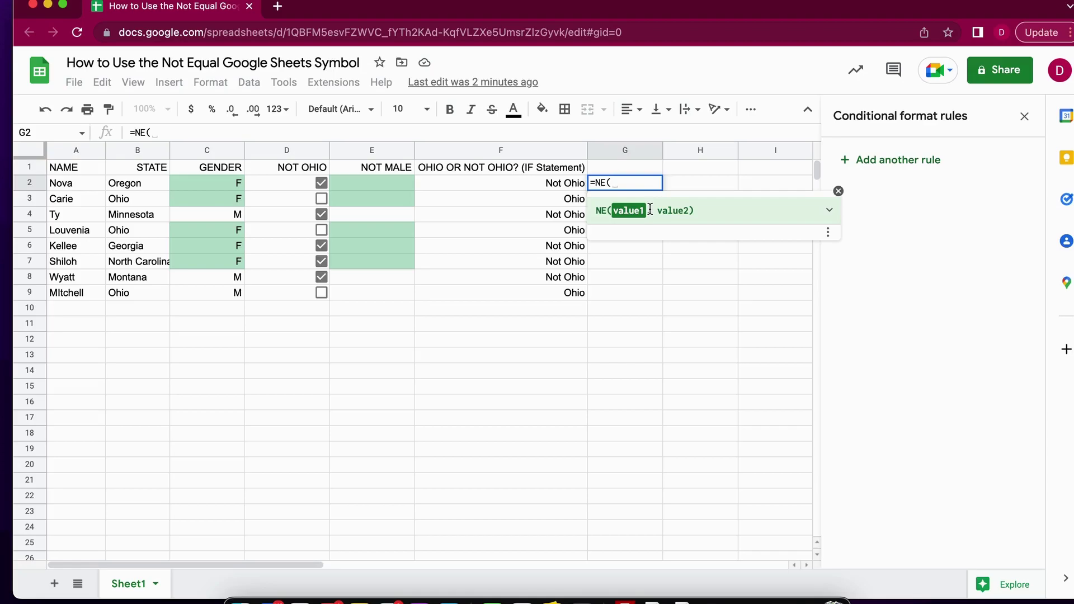
pyautogui.click(145, 185)
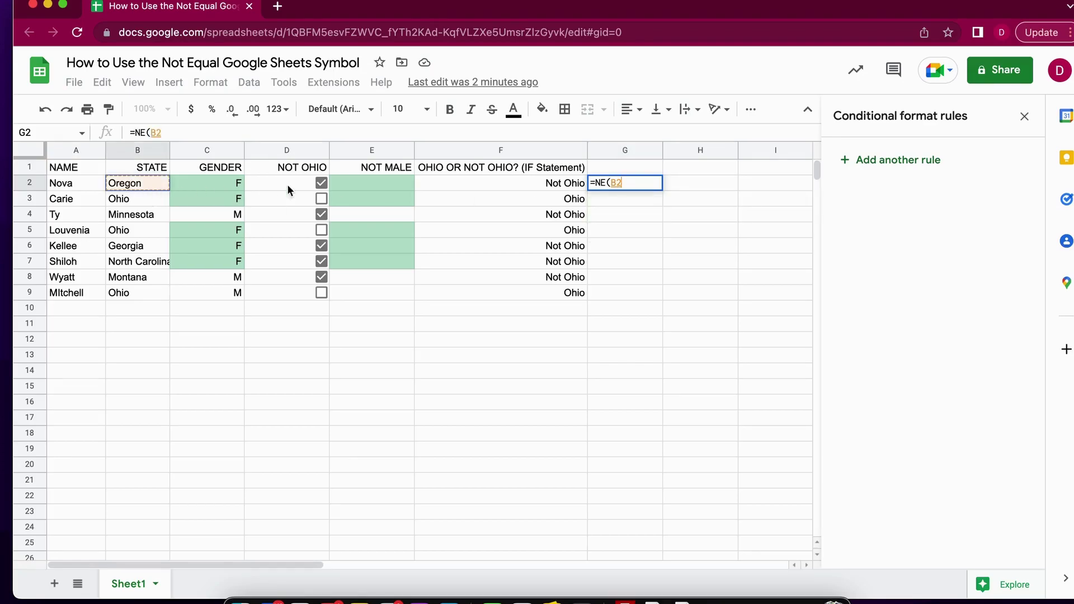
pyautogui.write(',')
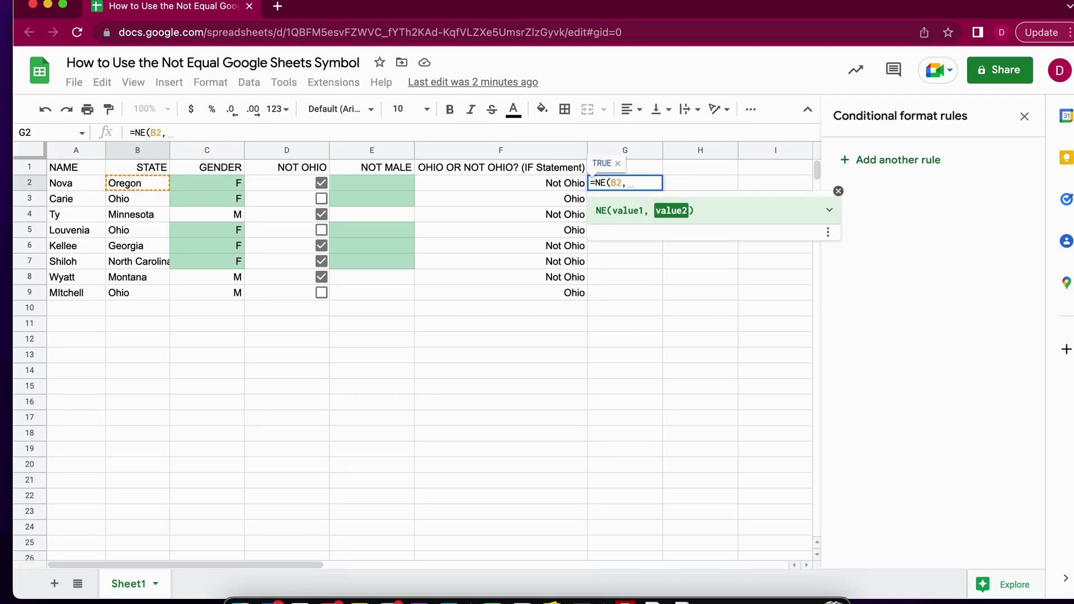
pyautogui.write('"')
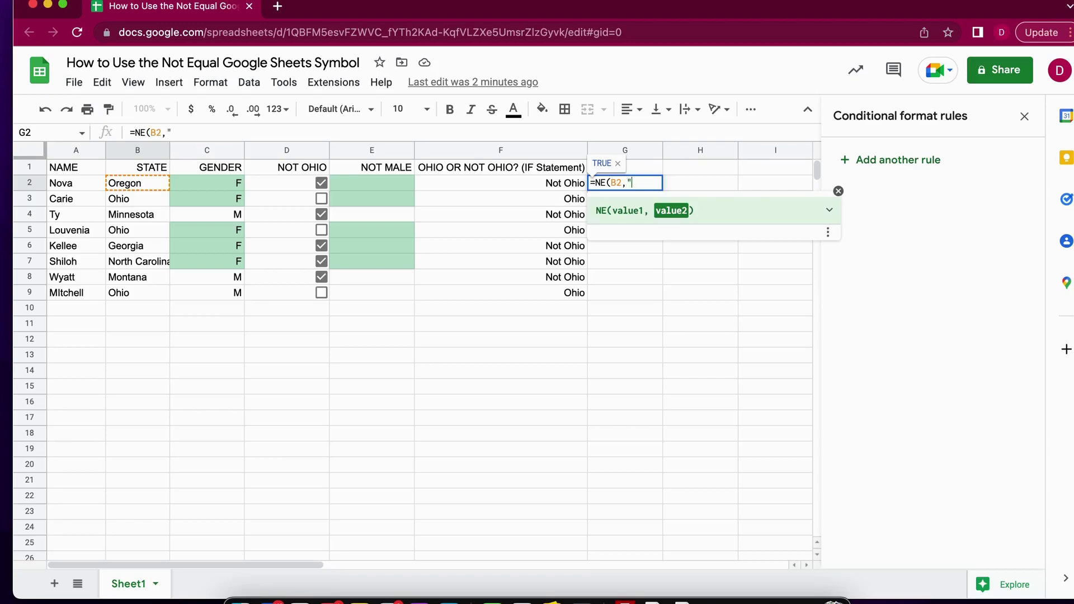
pyautogui.write('Ohio")')
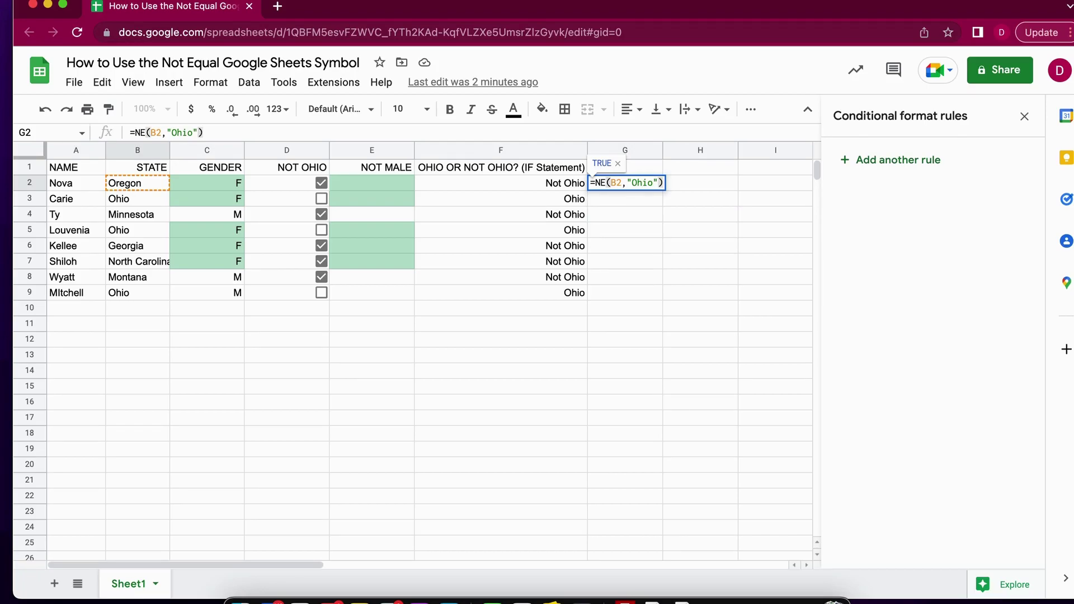
pyautogui.press('Return')
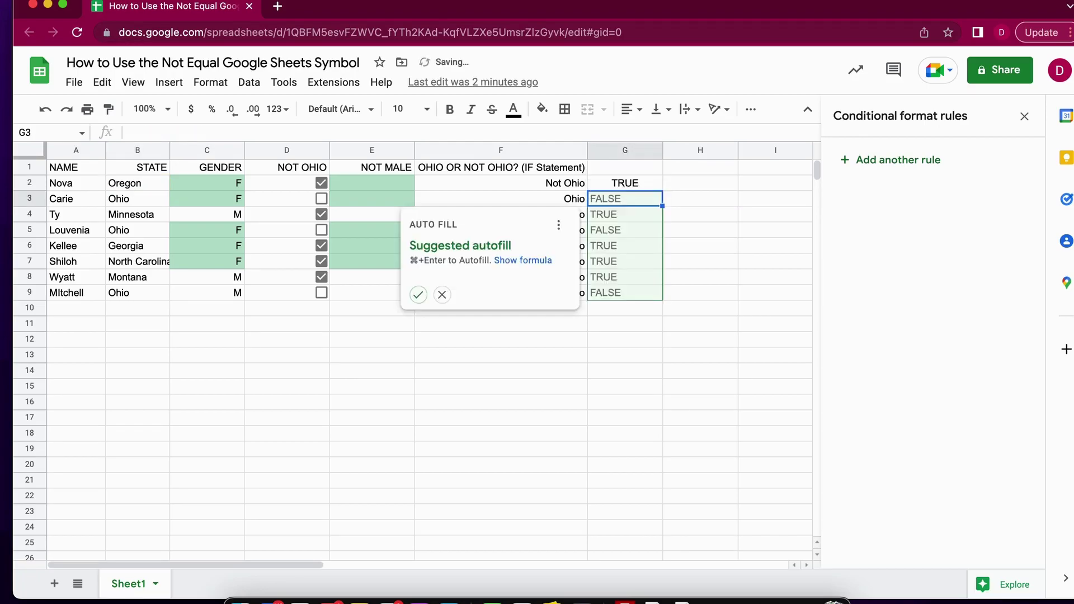
# Step: Accept the suggested autofill to copy the NE formula down G3:G9, then check G3
pyautogui.click(420, 297)
pyautogui.click(420, 297)
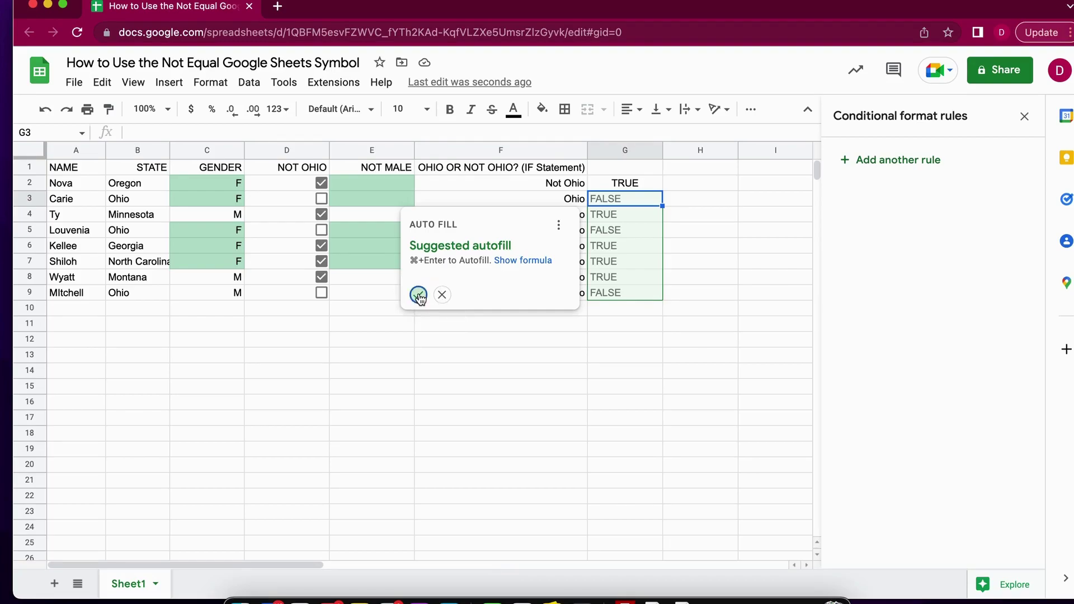
pyautogui.click(636, 197)
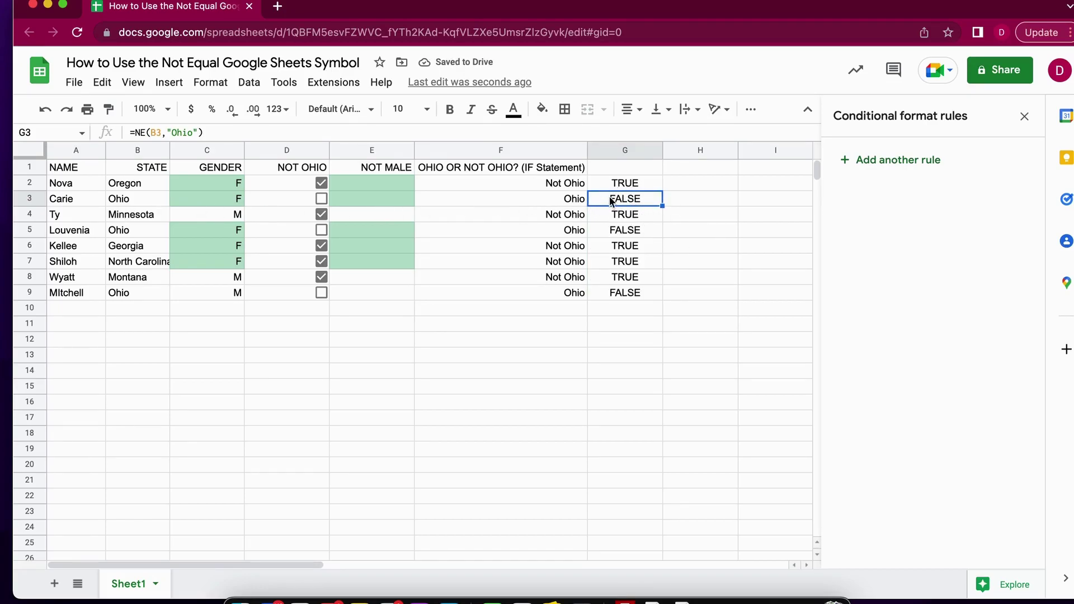
pyautogui.click(701, 323)
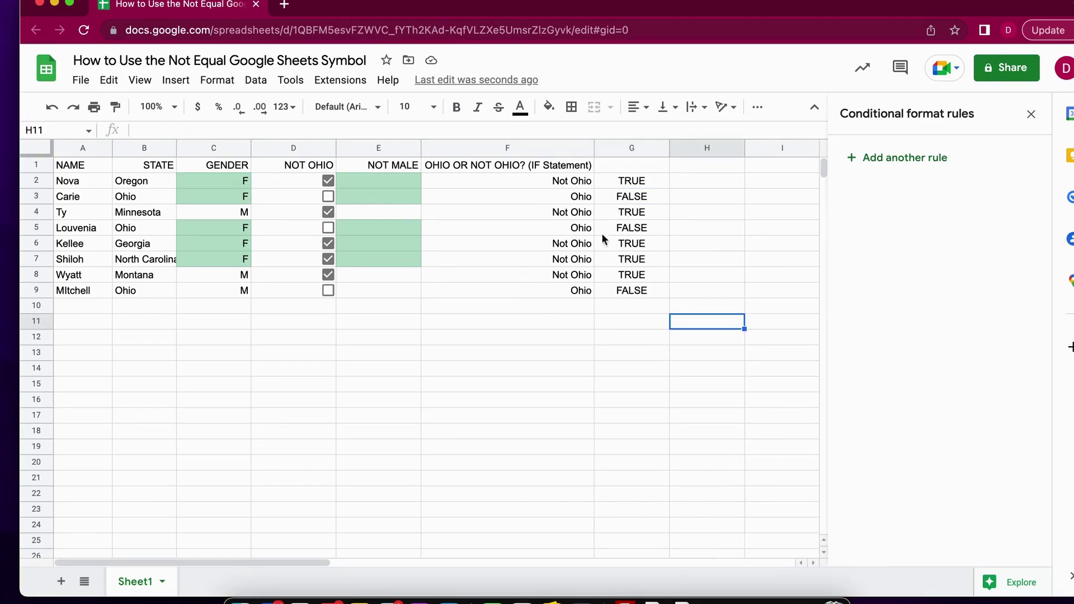